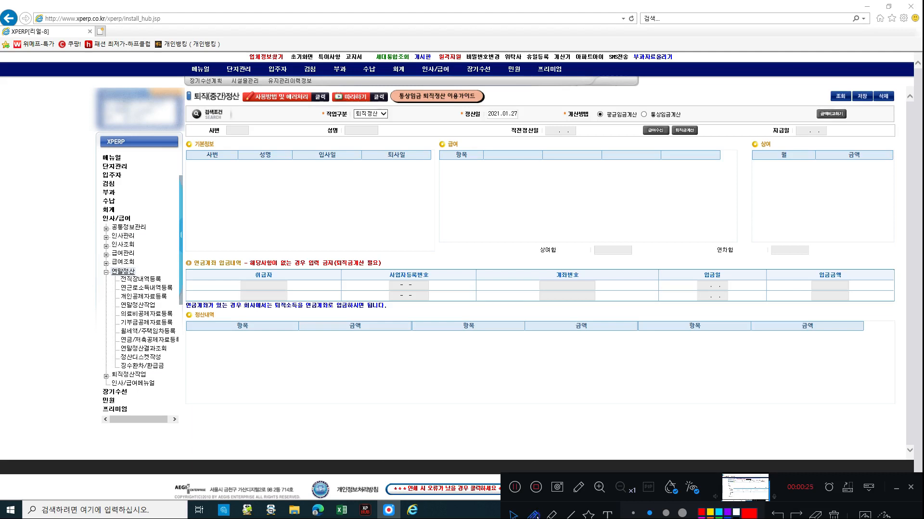
left_click(540, 515)
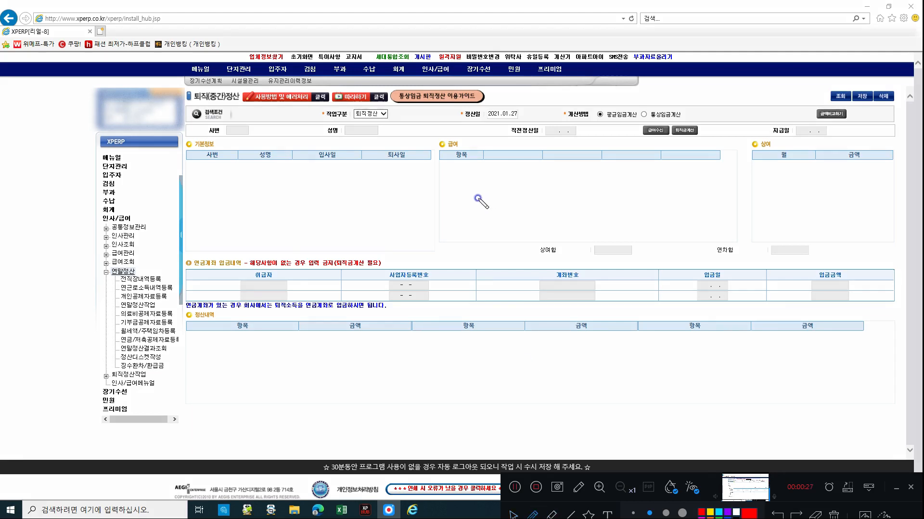
mouse_move(391, 233)
left_mouse_down()
mouse_move(340, 231)
mouse_move(405, 200)
mouse_move(397, 230)
left_mouse_up()
mouse_move(458, 210)
left_mouse_down()
mouse_move(432, 243)
mouse_move(452, 241)
left_mouse_up()
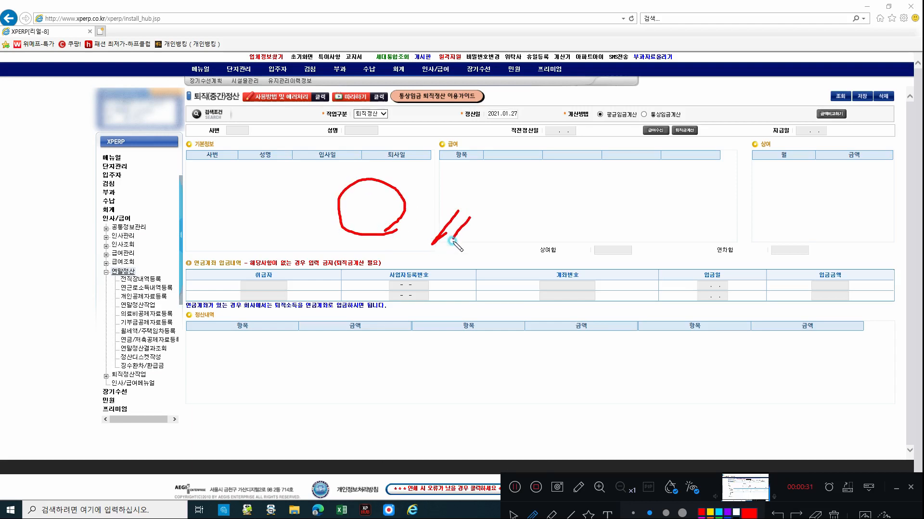
mouse_move(499, 198)
left_mouse_down()
mouse_move(580, 193)
mouse_move(576, 201)
left_mouse_up()
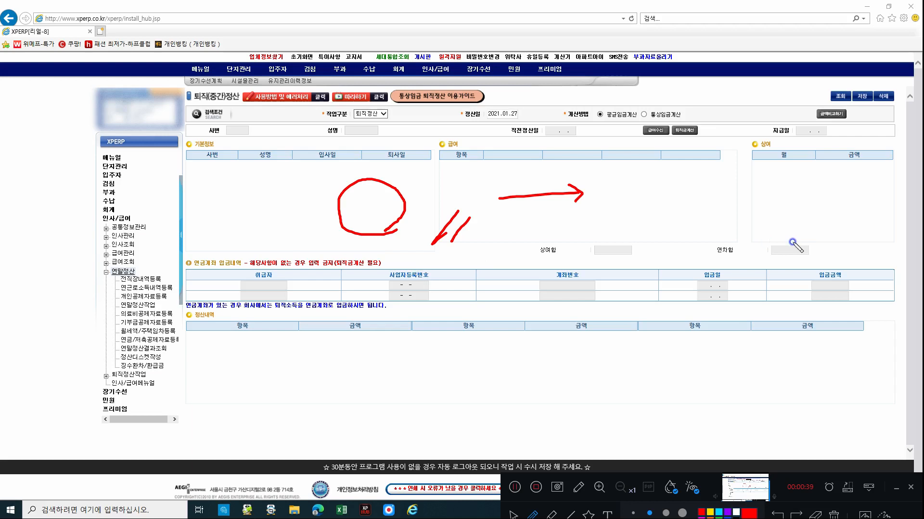
mouse_move(697, 152)
left_mouse_down()
mouse_move(698, 170)
mouse_move(730, 157)
left_mouse_up()
mouse_move(675, 212)
left_mouse_down()
mouse_move(678, 237)
mouse_move(803, 196)
left_mouse_up()
left_click(763, 233)
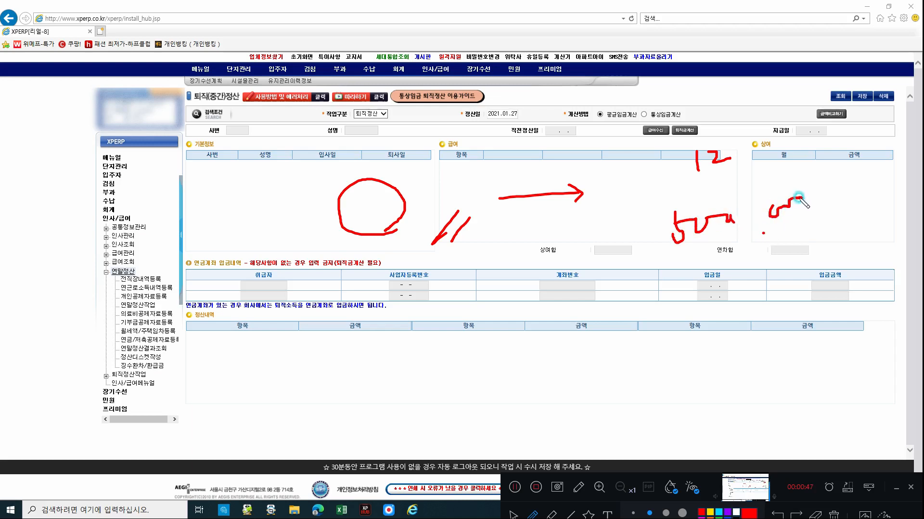
mouse_move(718, 276)
left_mouse_down()
mouse_move(504, 278)
mouse_move(534, 277)
mouse_move(503, 291)
mouse_move(525, 272)
mouse_move(507, 290)
mouse_move(530, 277)
mouse_move(539, 285)
mouse_move(503, 289)
mouse_move(513, 283)
left_mouse_up()
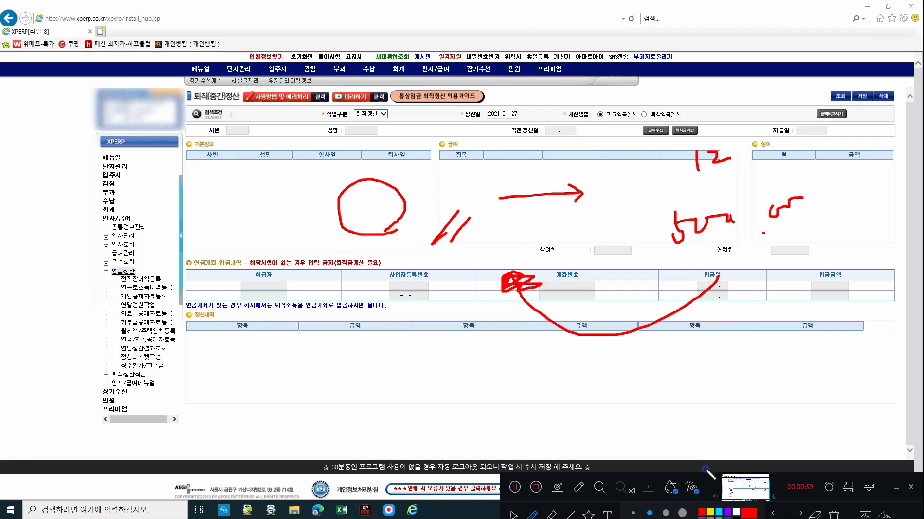
left_click(836, 514)
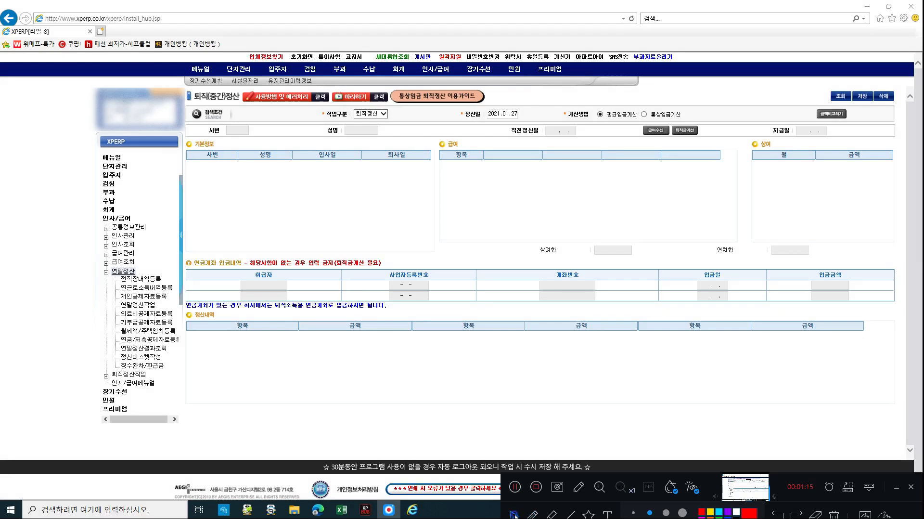
- Retrieve the 2020 employee records in the annual earned-income registration (연근로소득내역등록) and run the annual pay import (연급여수신)
left_click(142, 281)
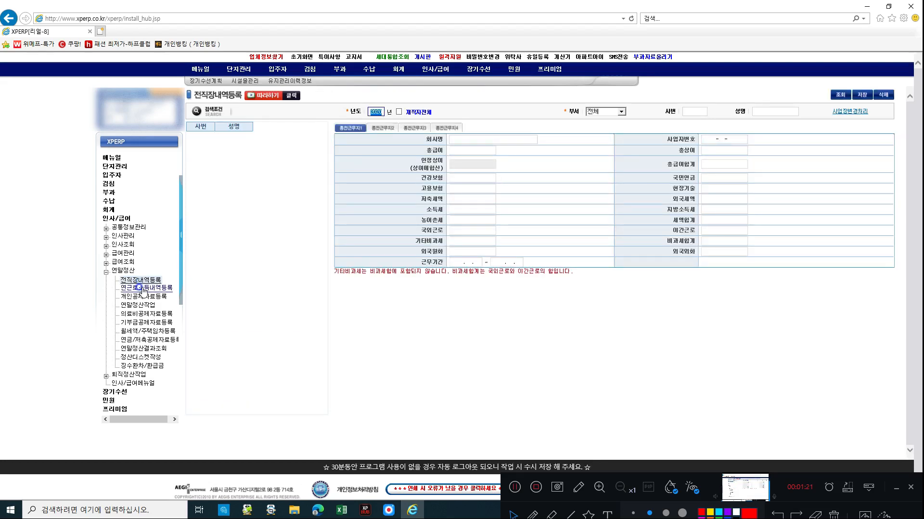
left_click(143, 288)
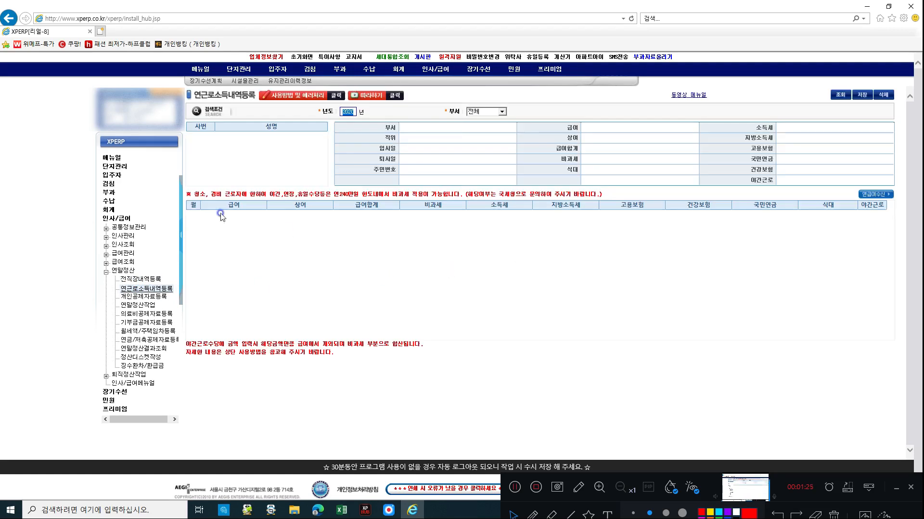
mouse_move(425, 73)
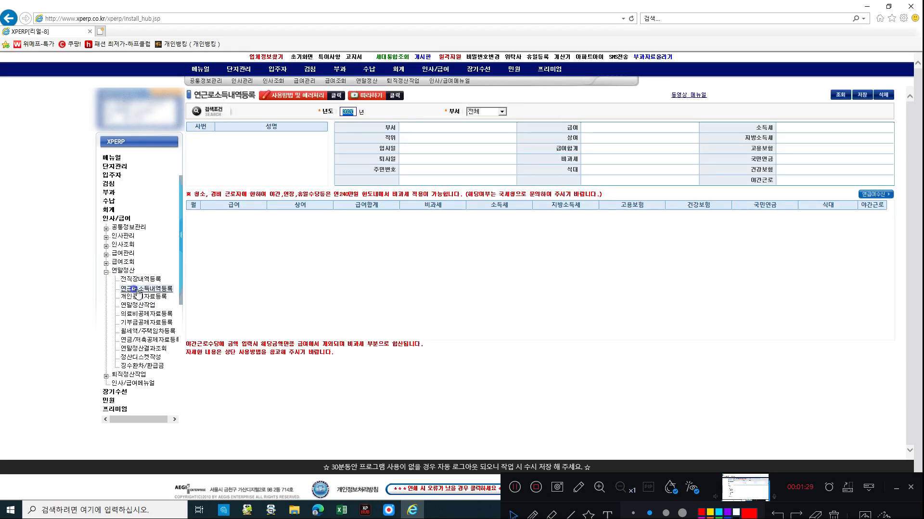
left_click(840, 95)
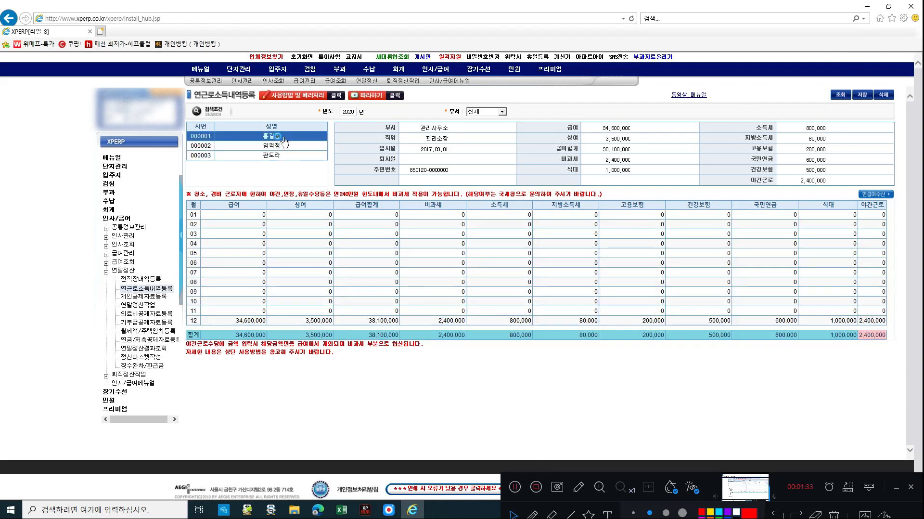
left_click(876, 194)
left_click(491, 288)
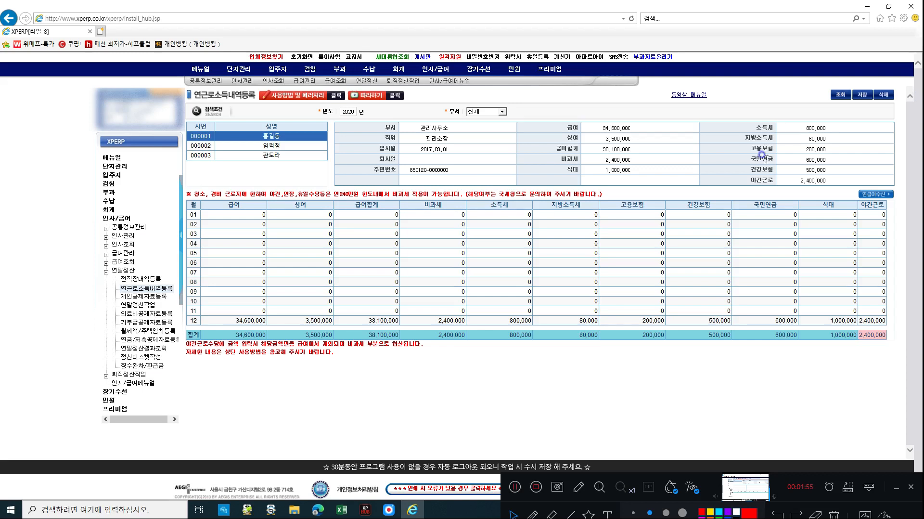
- Examine the December salary, bonus and non-taxable amounts and the notice on the tax exemption for night, overtime and holiday pay
left_click(211, 322)
left_click(277, 318)
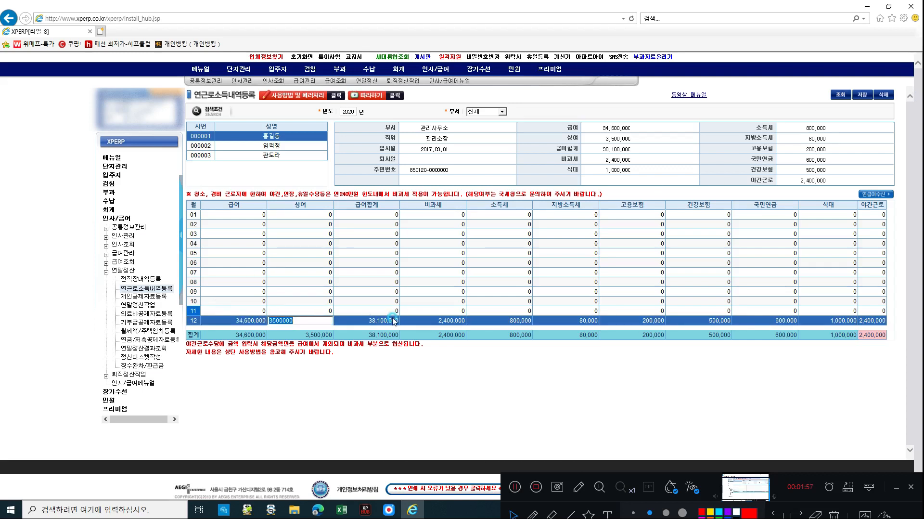
left_click(392, 319)
left_click(444, 322)
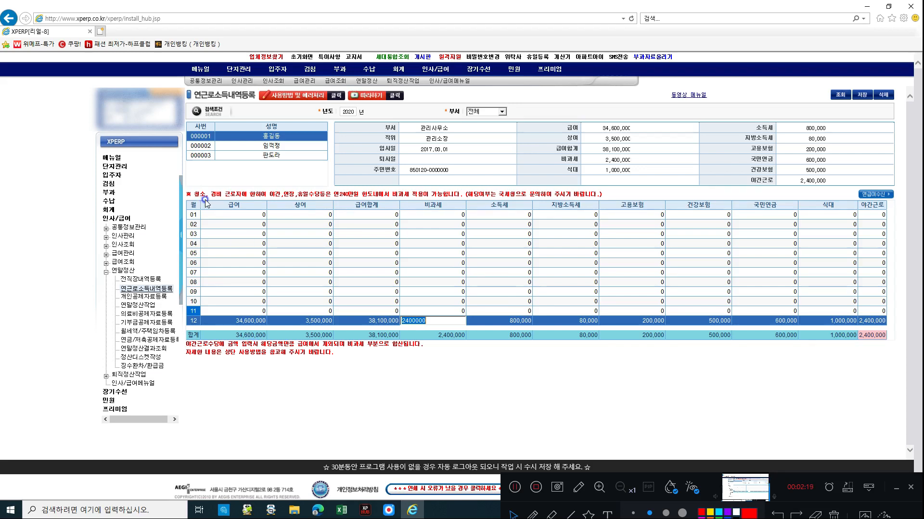
left_click_drag(194, 194, 479, 201)
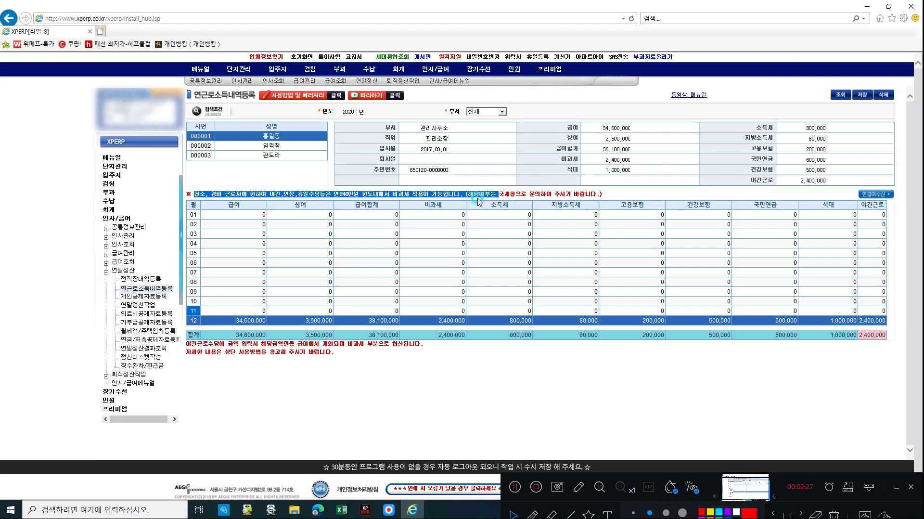
left_click(547, 187)
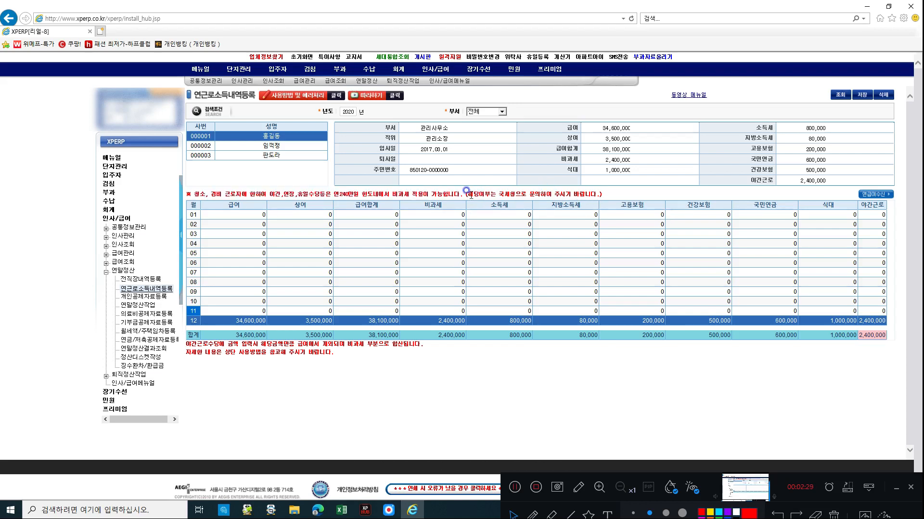
left_click_drag(467, 194, 644, 200)
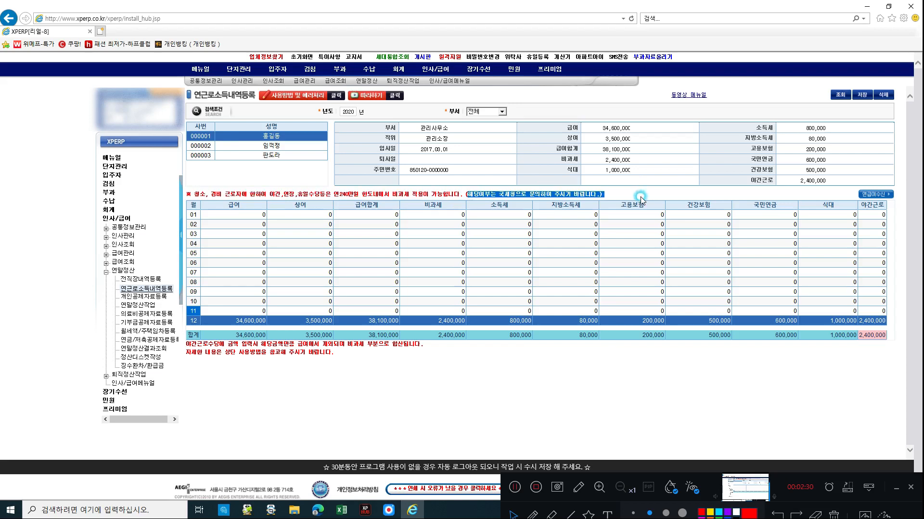
left_click(649, 407)
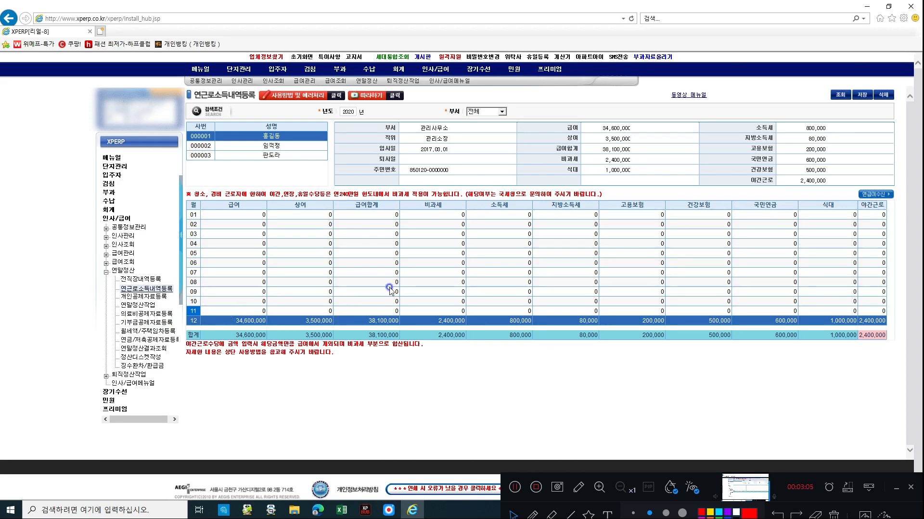
- Try entering a bonus amount in the October row, clear it and save the income record
left_click(281, 298)
type("121313")
key("BackSpace")
key("BackSpace")
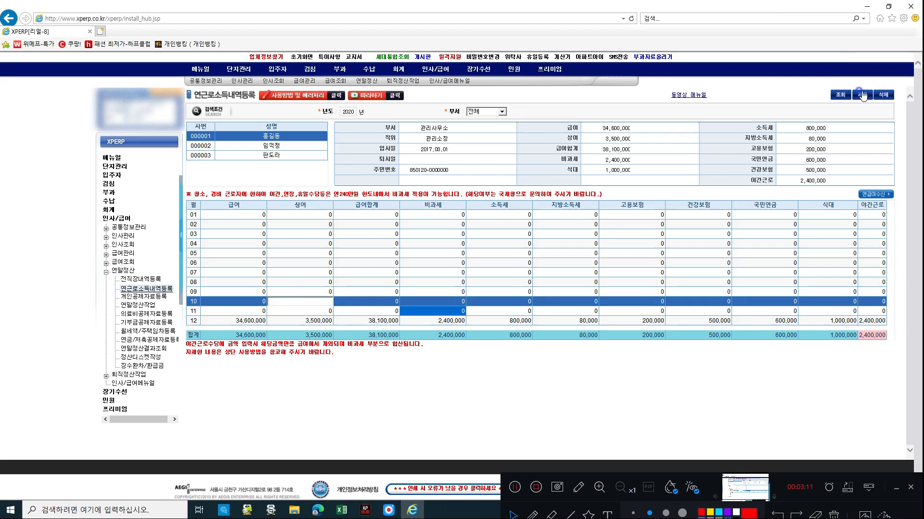
left_click(713, 187)
left_click(495, 290)
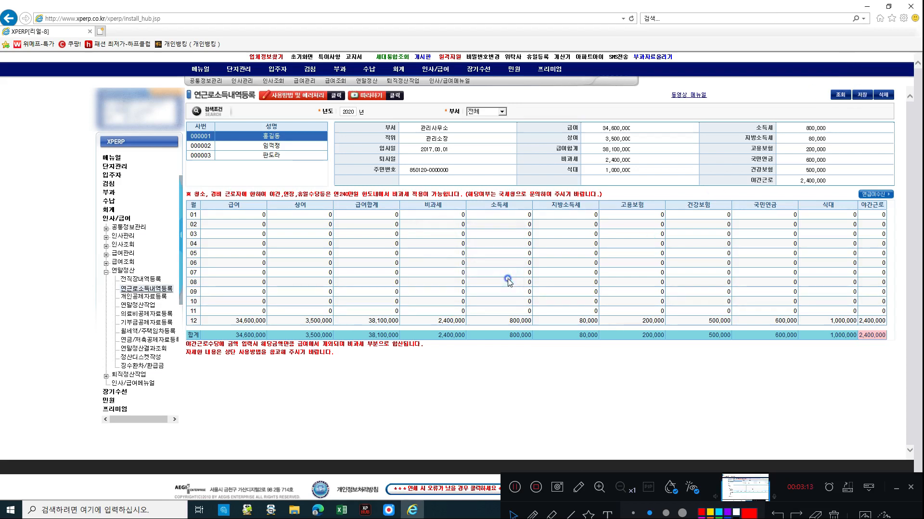
- Open the personal deduction data registration (개인공제자료등록) and dismiss the 2020 year-end settlement notice
left_click(143, 297)
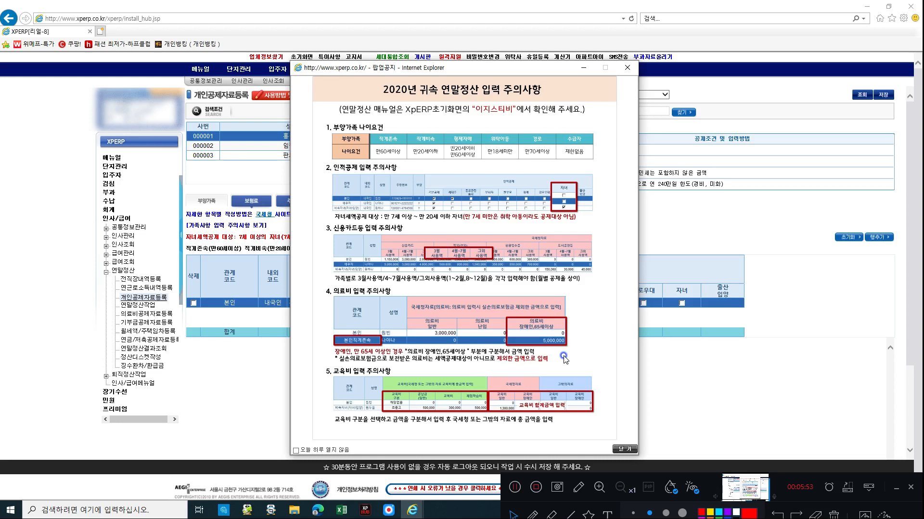
left_click_drag(476, 67, 464, 81)
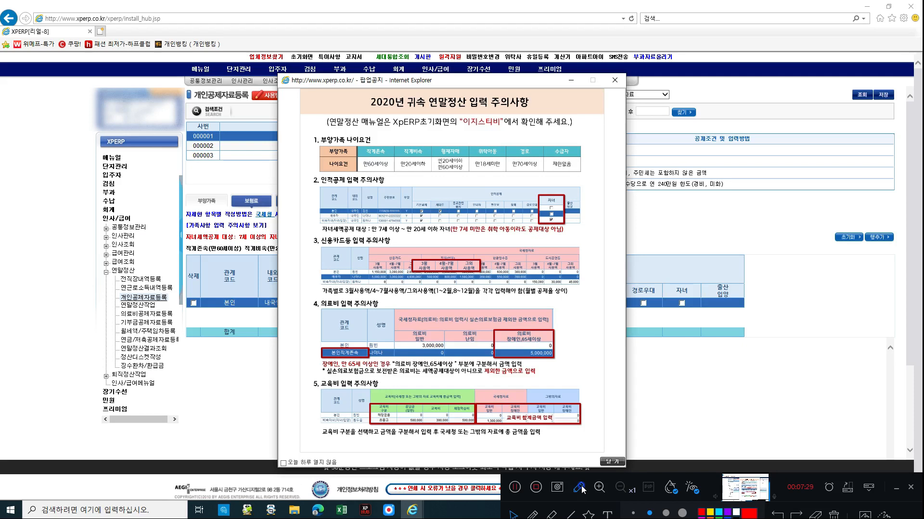
left_click(615, 80)
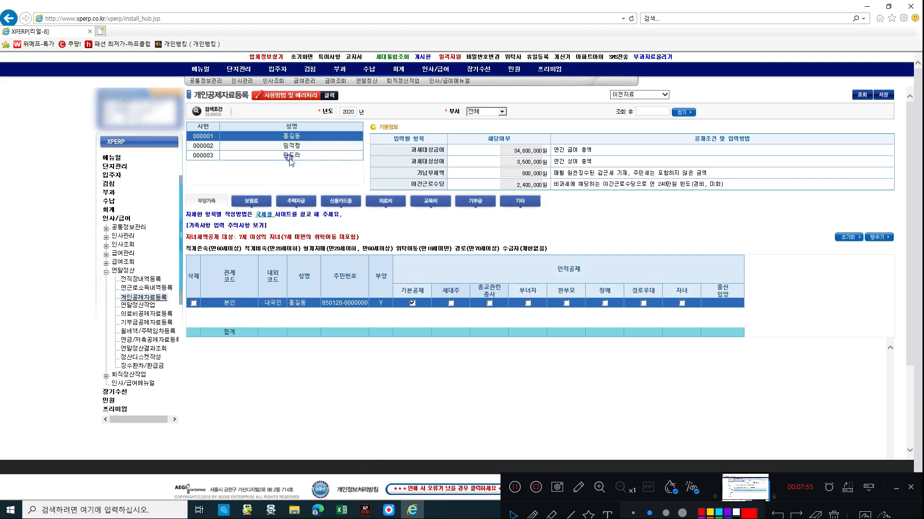
- Examine the first employee's deduction categories: insurance, housing funds, credit cards, medical, education, donations and other
left_click(264, 200)
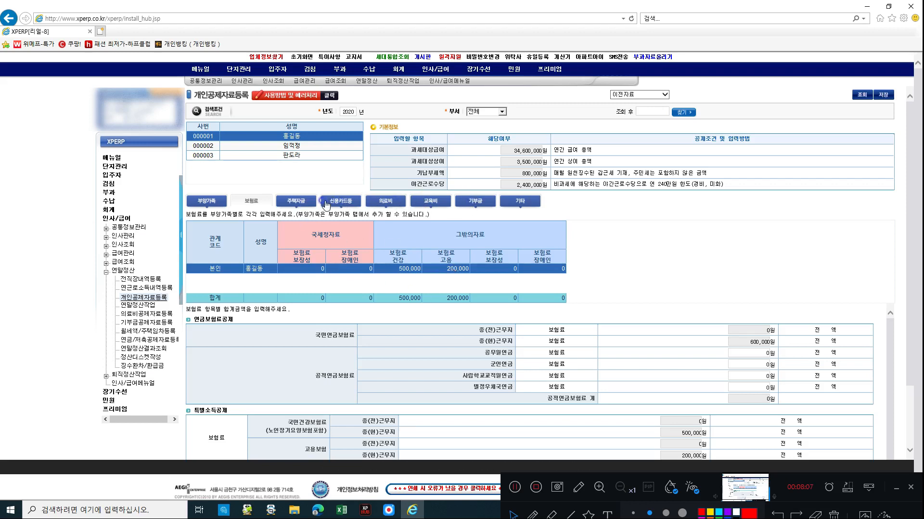
left_click(309, 201)
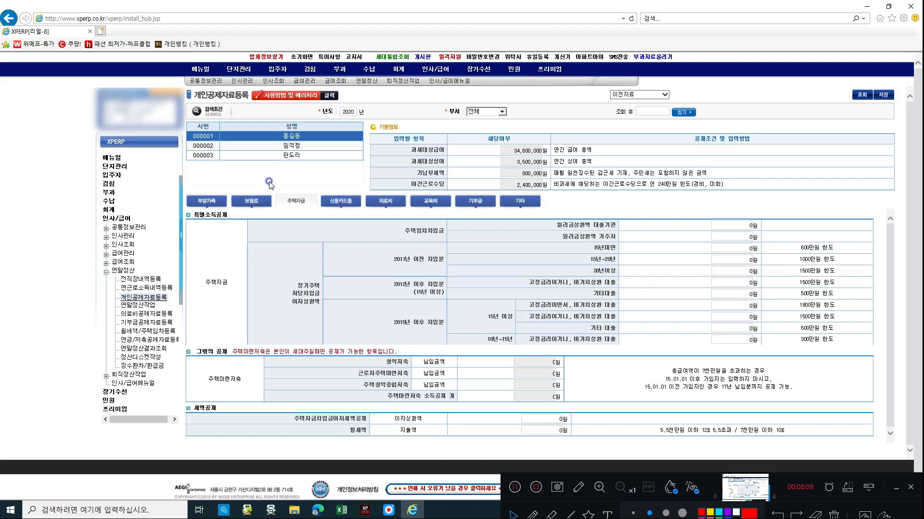
left_click(342, 202)
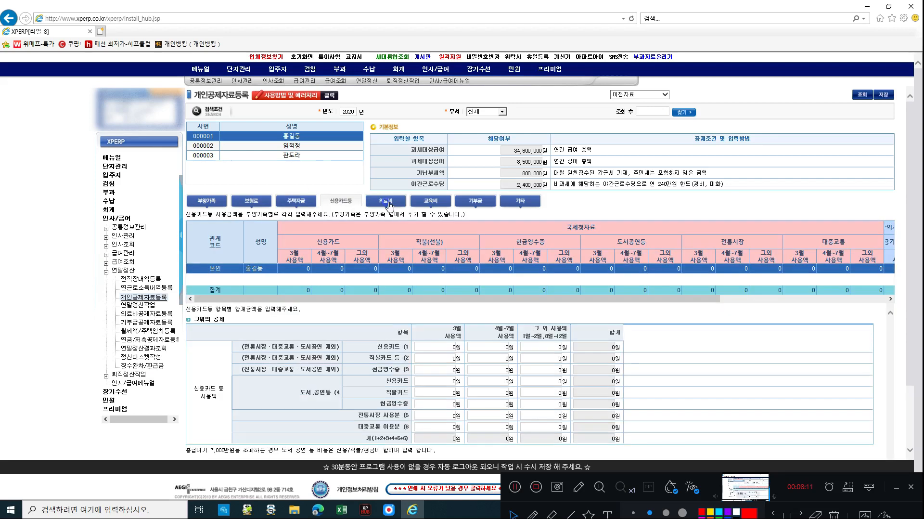
left_click(387, 202)
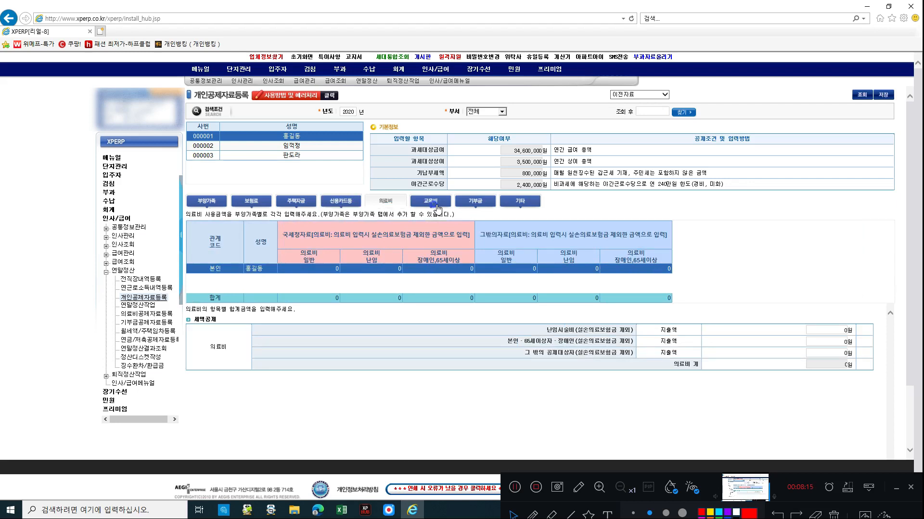
left_click(437, 204)
left_click(485, 208)
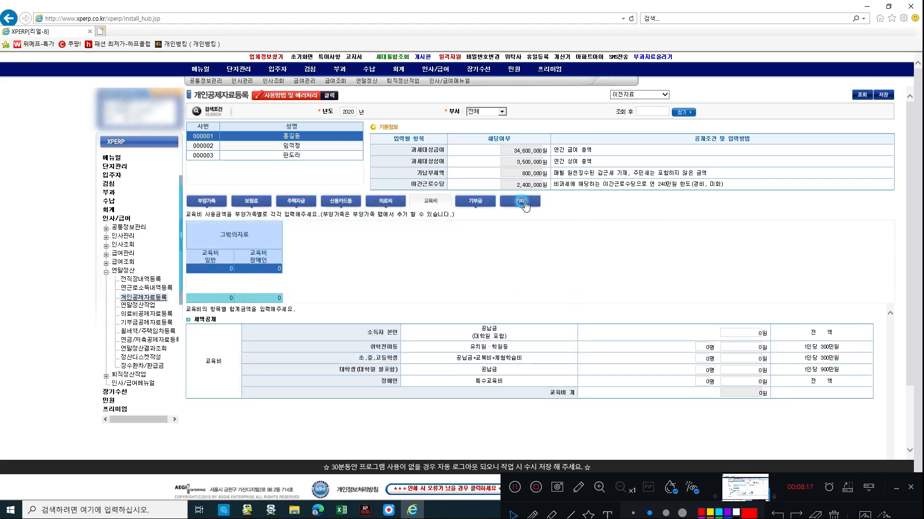
left_click(533, 206)
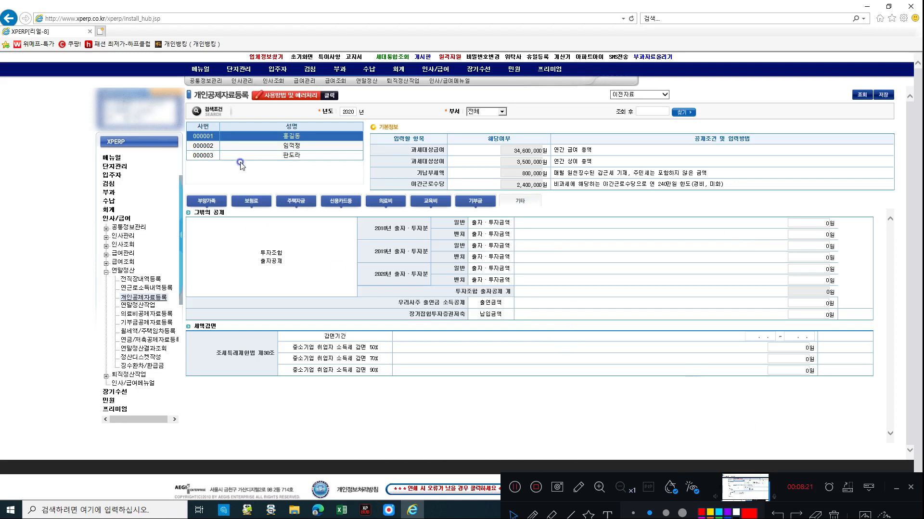
- Review the insurance premium (보험료) deductions down to the tax credit section and save the deduction data
left_click(247, 202)
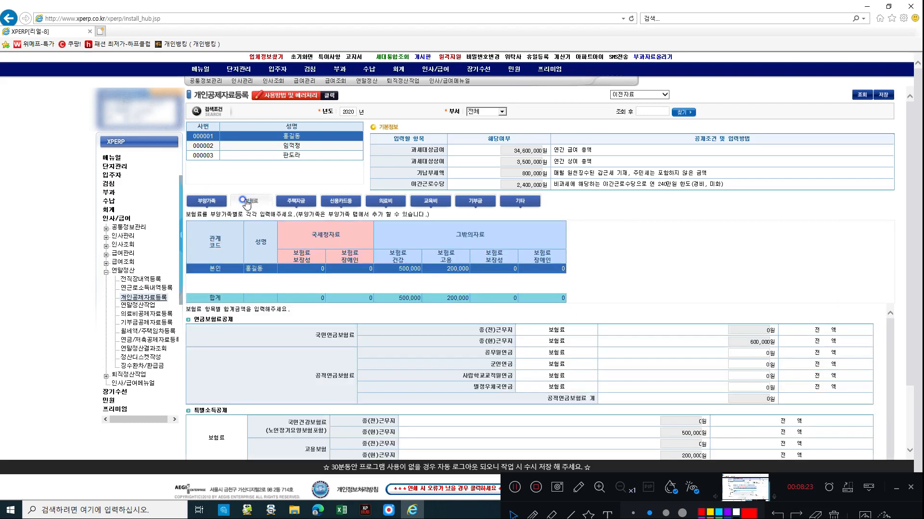
scroll(617, 423, "down", 3)
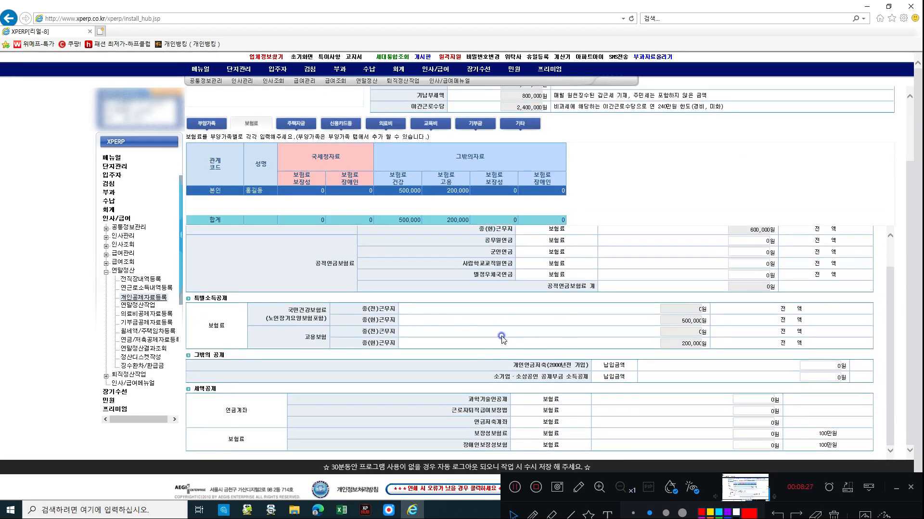
scroll(501, 333, "up", 2)
scroll(513, 243, "up", 3)
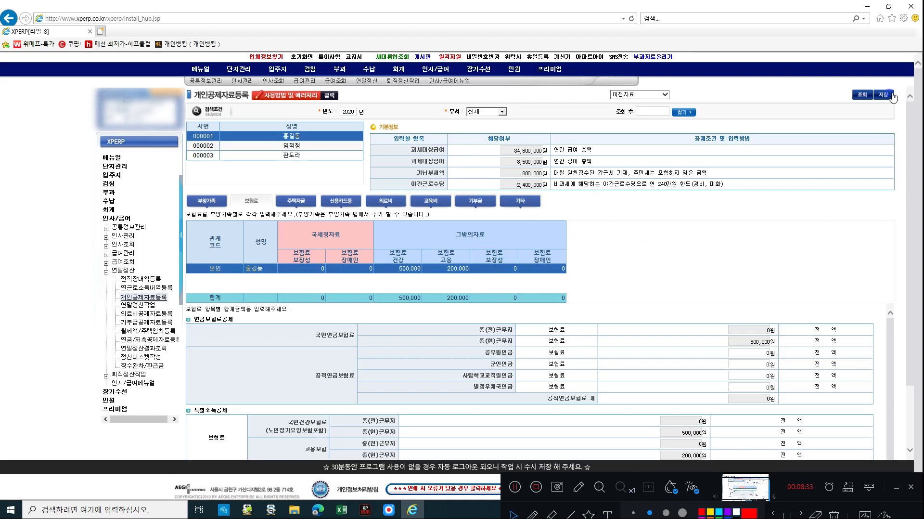
left_click(886, 99)
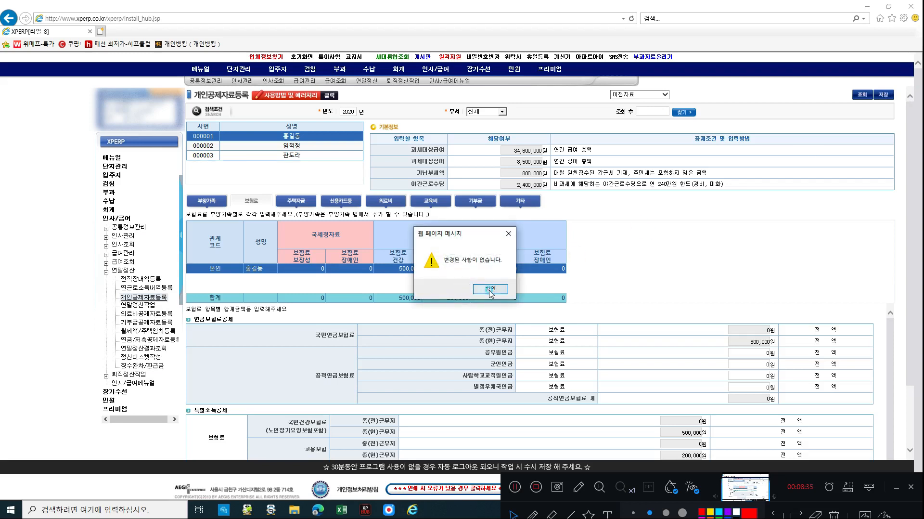
left_click(496, 294)
- Run the 2020 year-end settlement (연말정산작업) for a partial target (부분), limited to the first employee's number
left_click(129, 305)
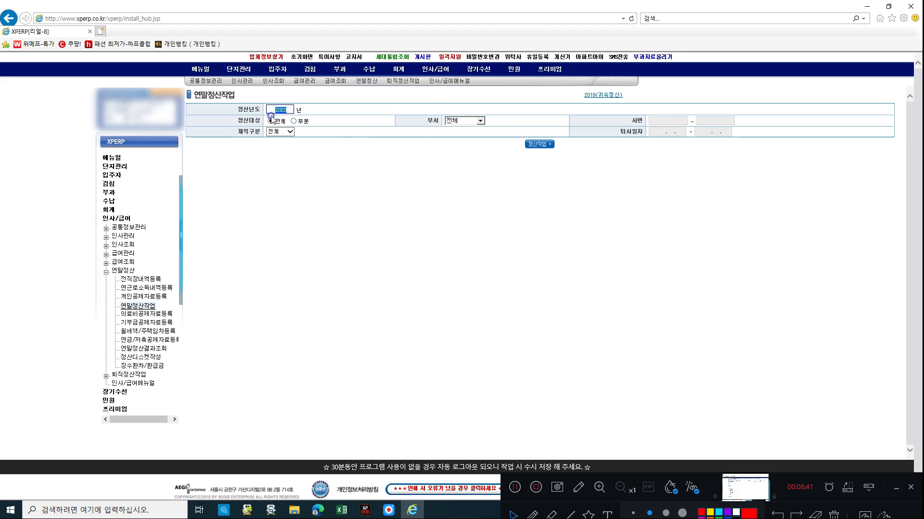
left_click(292, 121)
left_click(683, 120)
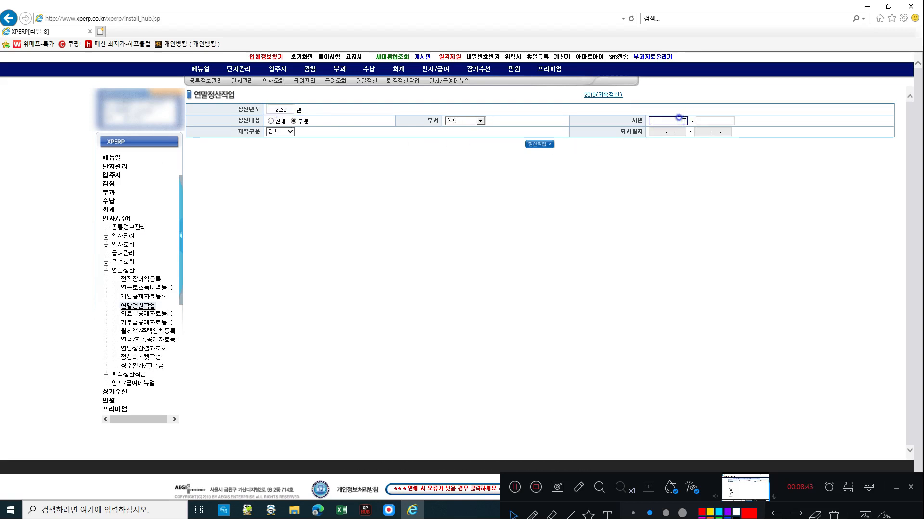
type("0000")
key("BackSpace")
type("0")
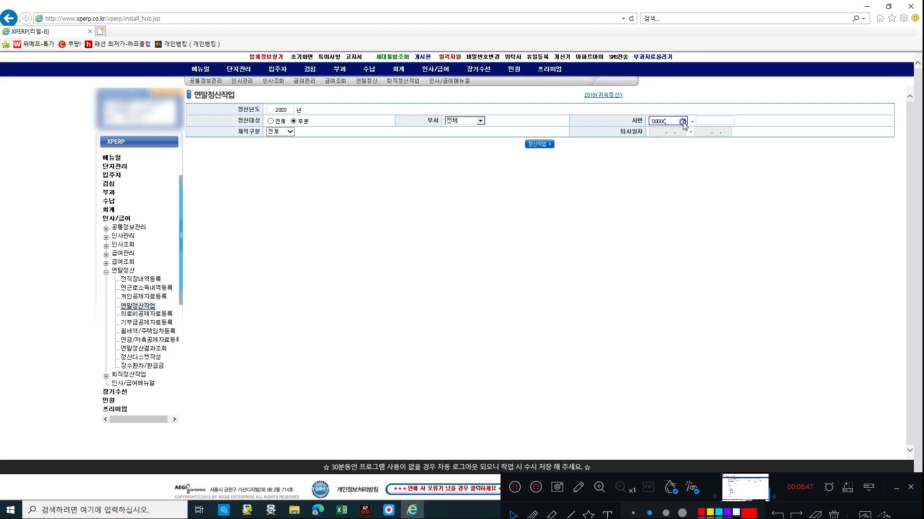
type("1")
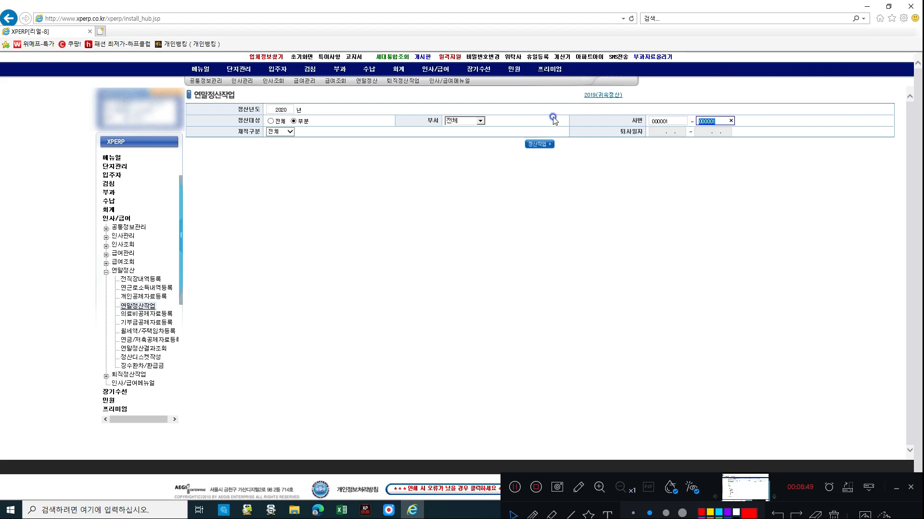
left_click(538, 144)
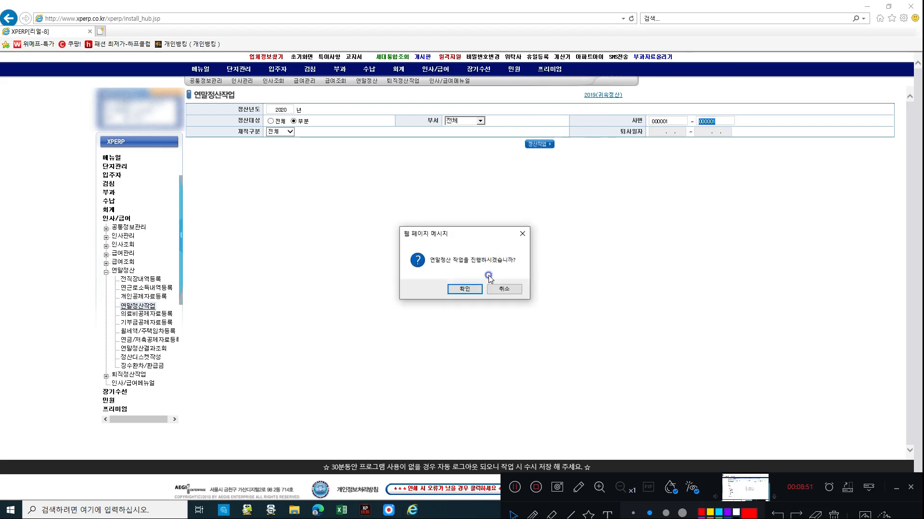
left_click(465, 288)
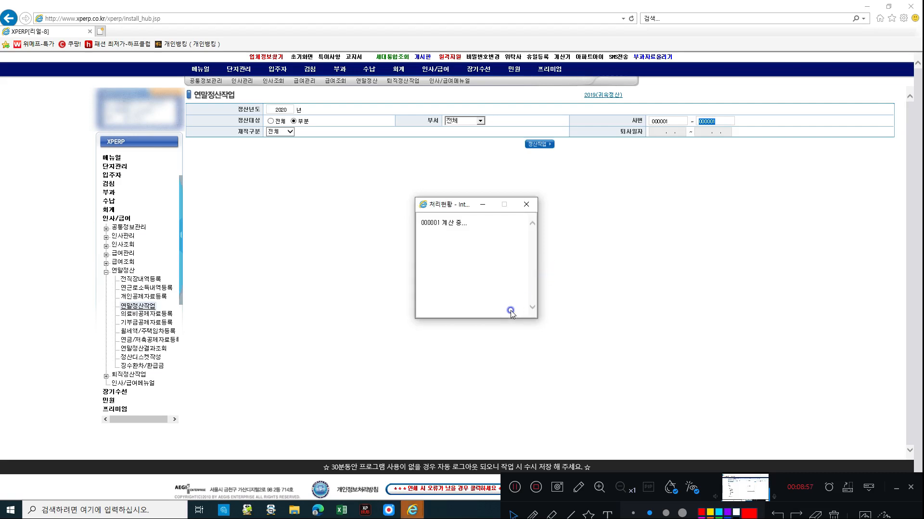
left_click(495, 289)
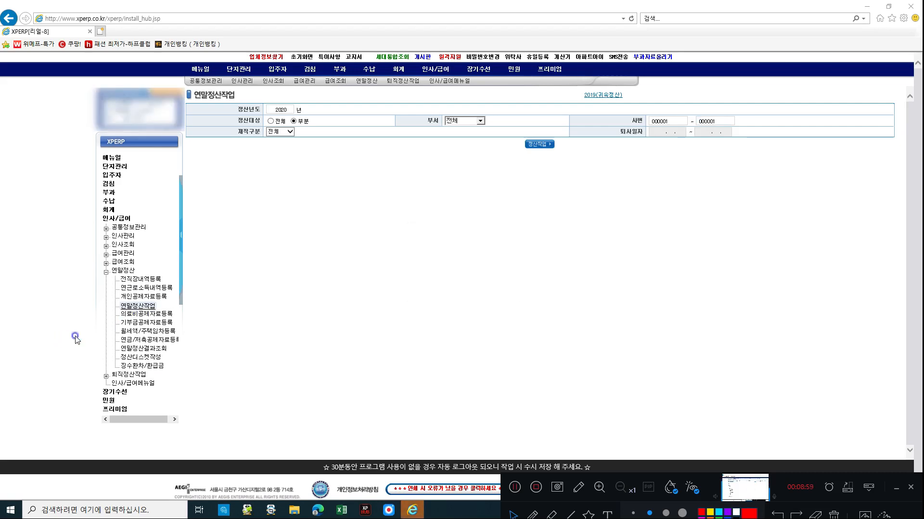
- Open the settlement results inquiry (연말정산결과조회), choose the 소득자보관용 copy and restrict the target to 부분
left_click(138, 350)
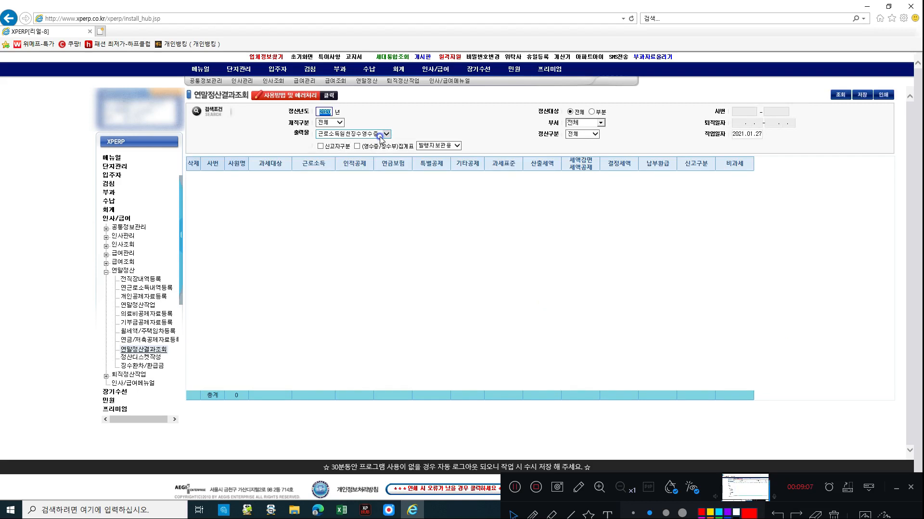
left_click(425, 150)
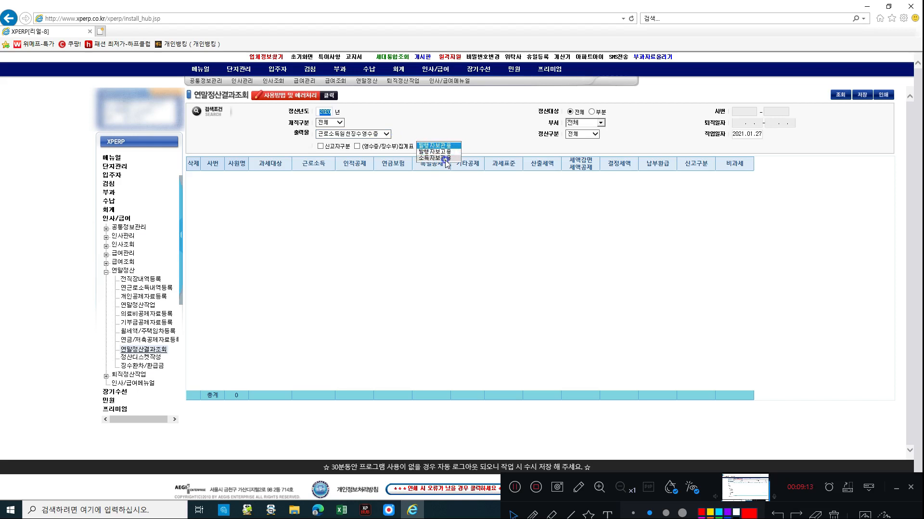
left_click(446, 158)
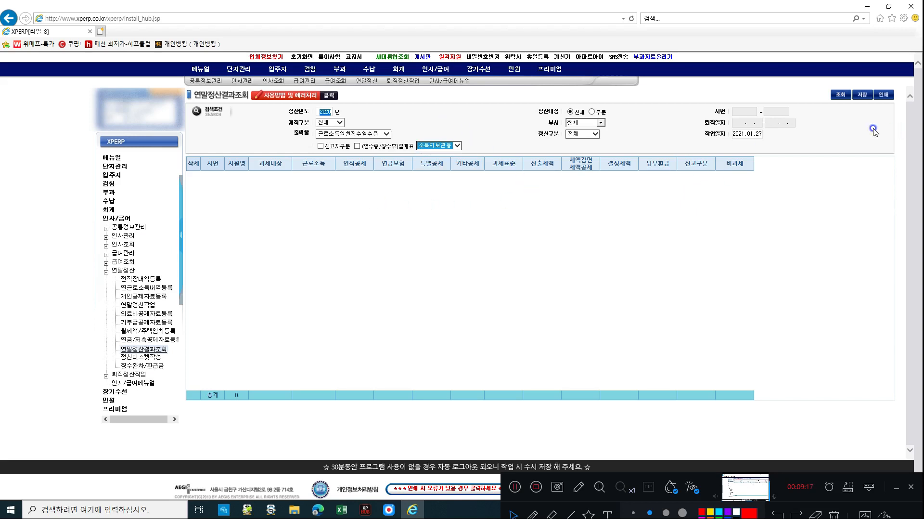
left_click(591, 112)
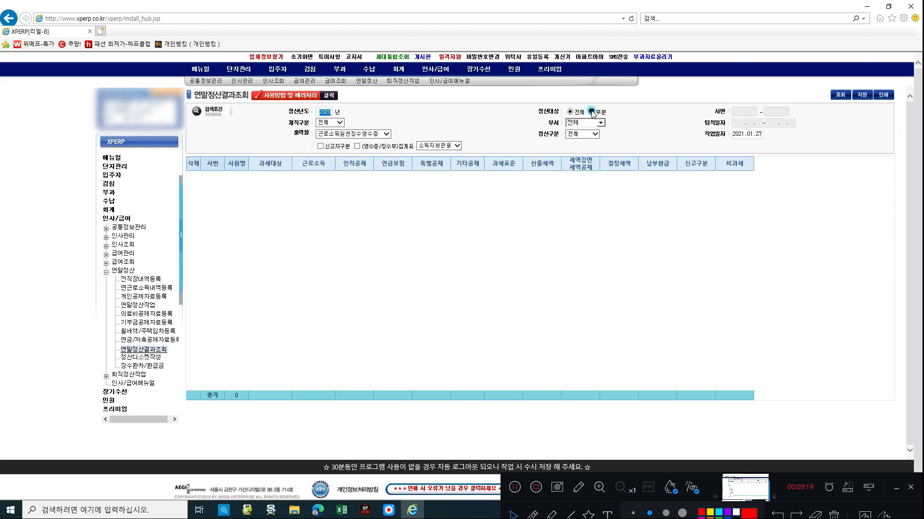
- Try to retrieve the settlement results with the employee range ending in an all-zero number
type("000001")
key("Tab")
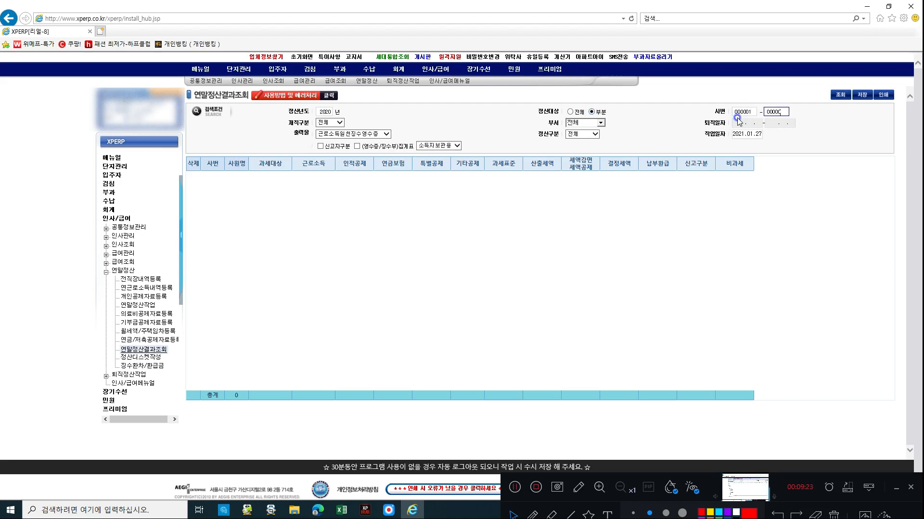
type("1")
key("BackSpace")
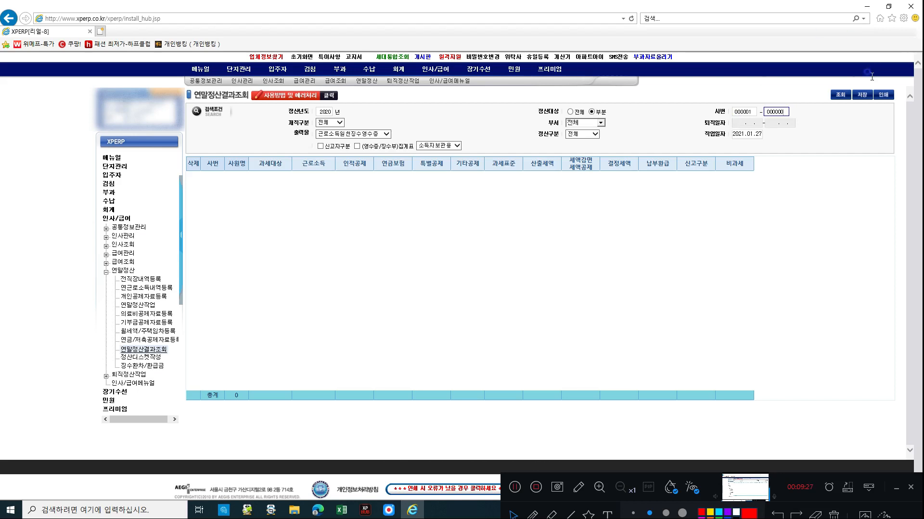
left_click(845, 99)
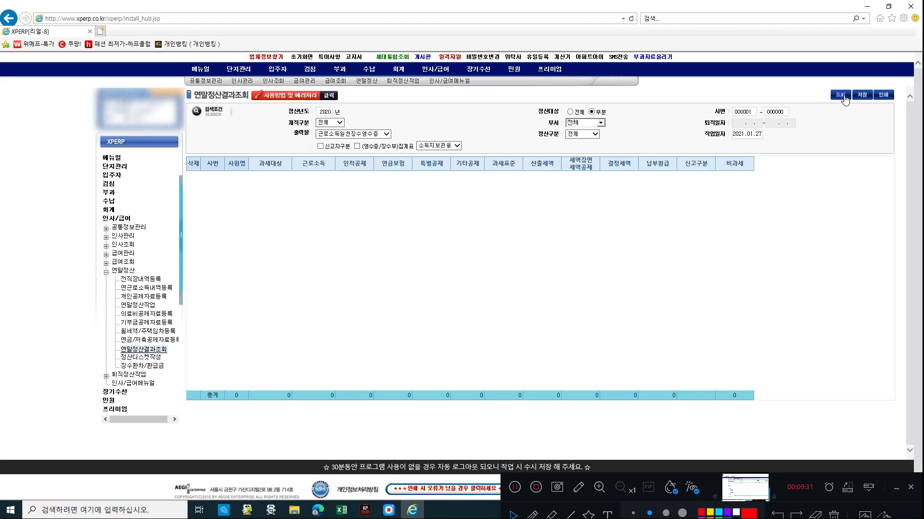
- Set both ends of the employee number range to the first employee and retrieve the 2020 settlement results
left_click(742, 112)
double_click(742, 110)
type("000001000001")
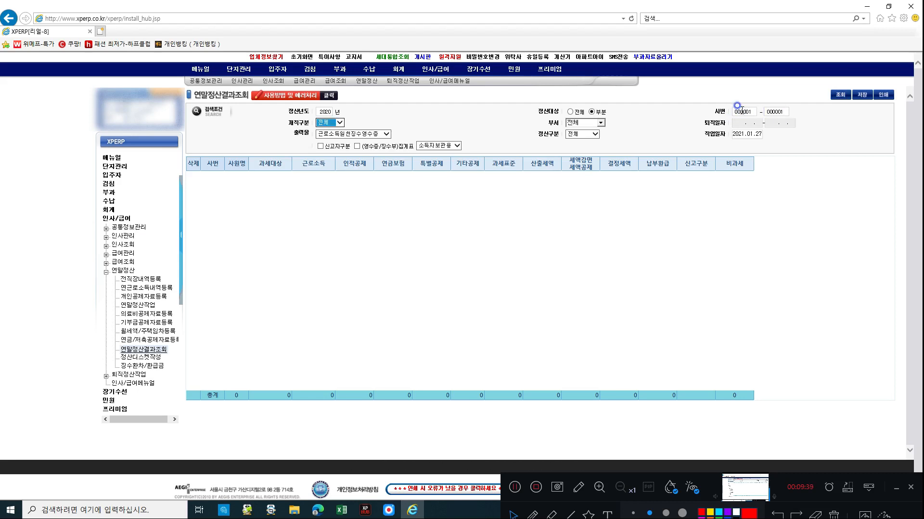
left_click(325, 122)
left_click(324, 123)
left_click(843, 96)
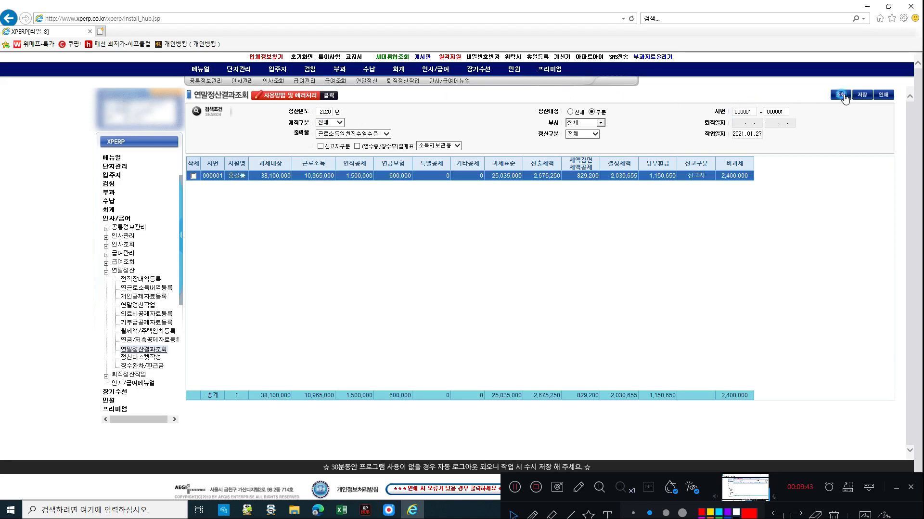
- Open the print preview of the first employee's withholding receipt (근로소득원천징수영수증) and review page one down to the tax details
left_click(193, 176)
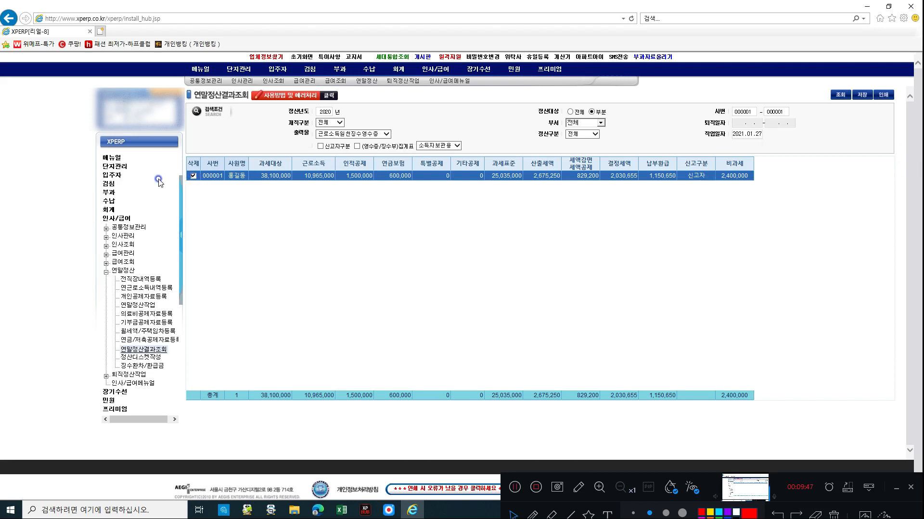
left_click(891, 98)
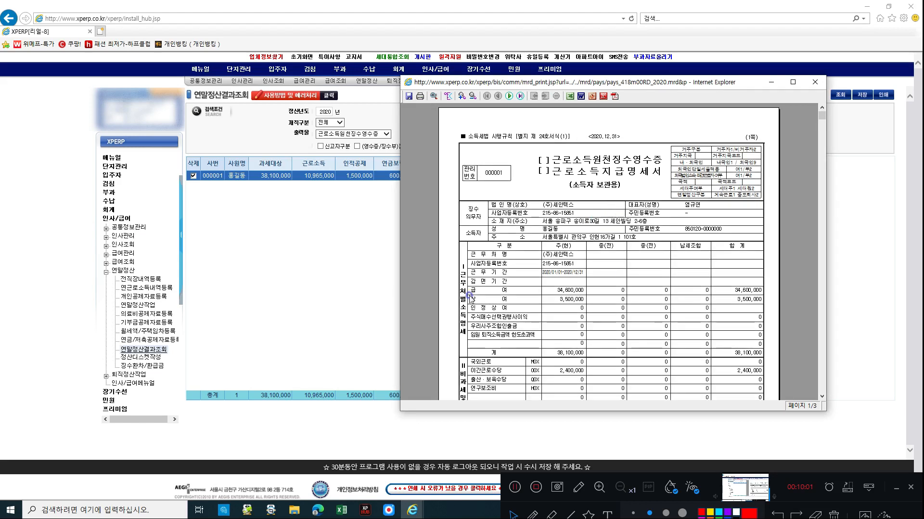
scroll(631, 270, "down", 5)
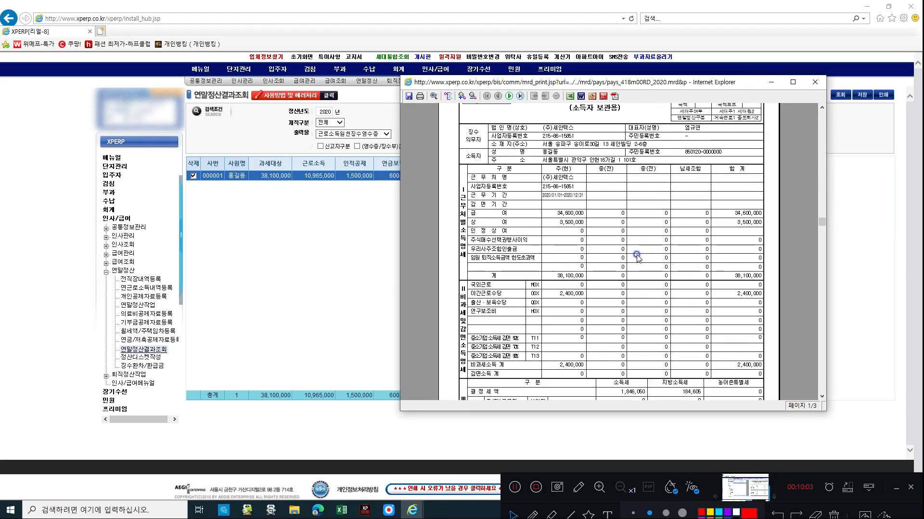
scroll(639, 253, "down", 3)
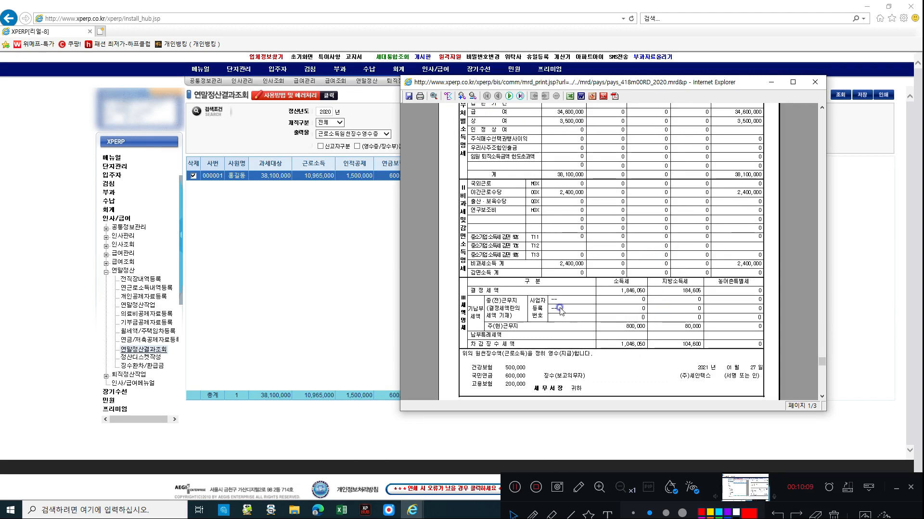
scroll(668, 214, "down", 1)
scroll(669, 215, "down", 2)
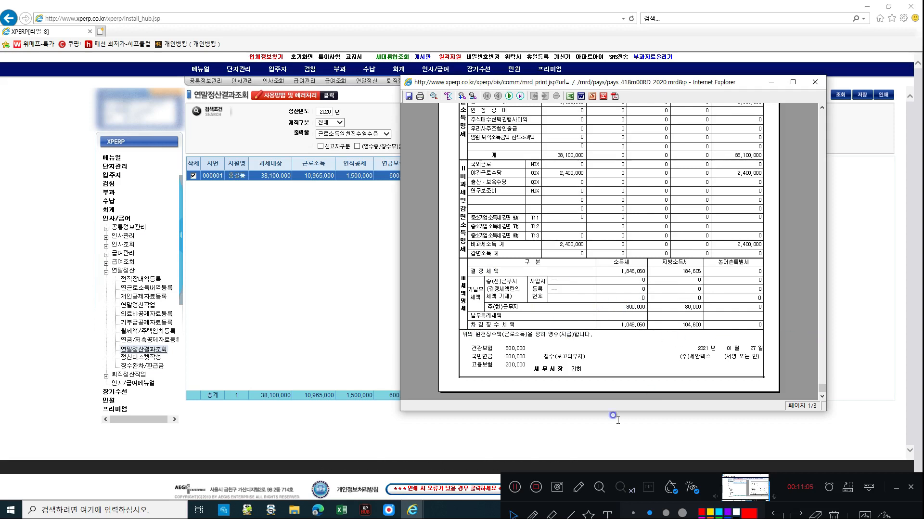
left_click(532, 514)
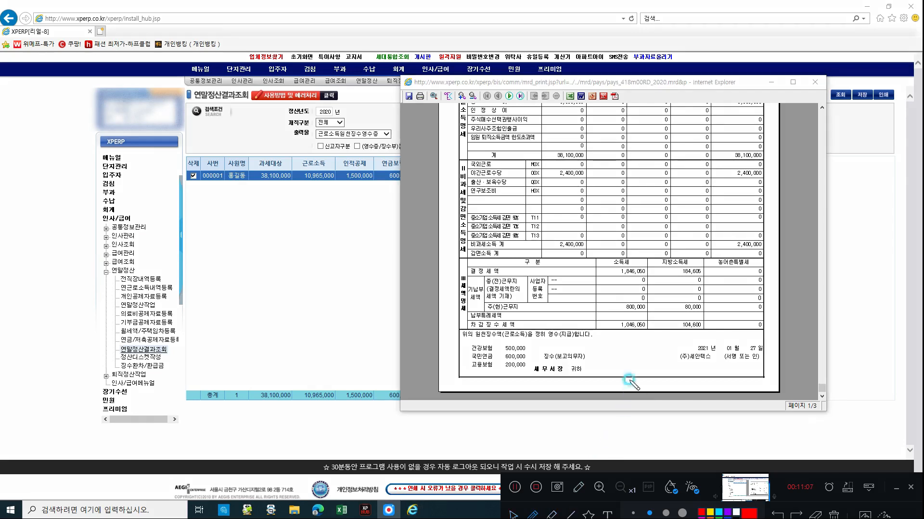
mouse_move(587, 318)
left_mouse_down()
mouse_move(622, 316)
mouse_move(601, 359)
mouse_move(636, 372)
left_mouse_up()
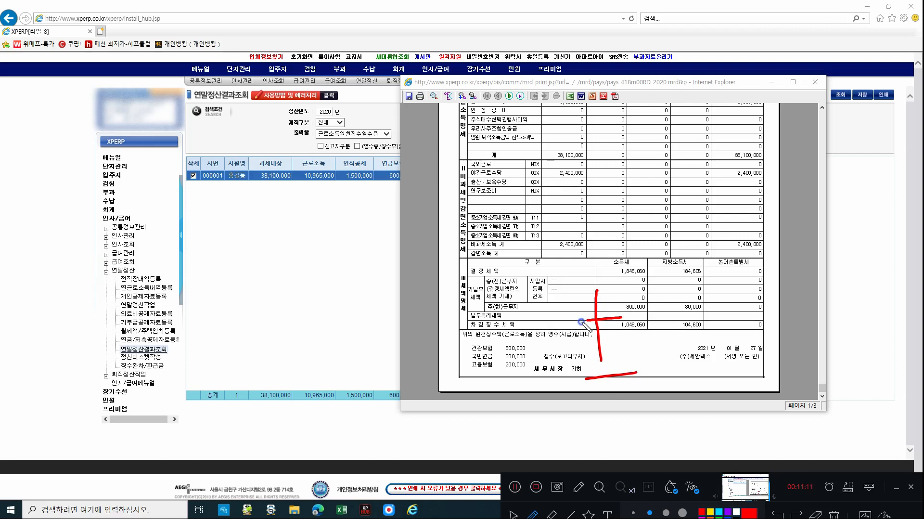
mouse_move(490, 277)
left_mouse_down()
mouse_move(461, 276)
mouse_move(495, 285)
mouse_move(548, 266)
left_mouse_up()
mouse_move(483, 320)
left_mouse_down()
mouse_move(468, 299)
mouse_move(493, 279)
left_mouse_up()
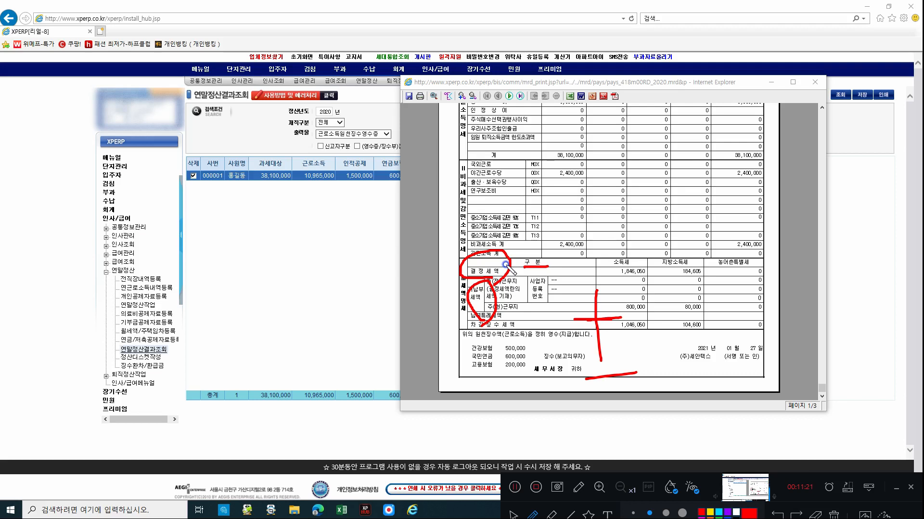
mouse_move(618, 338)
left_mouse_down()
mouse_move(657, 337)
mouse_move(634, 360)
mouse_move(646, 357)
left_mouse_up()
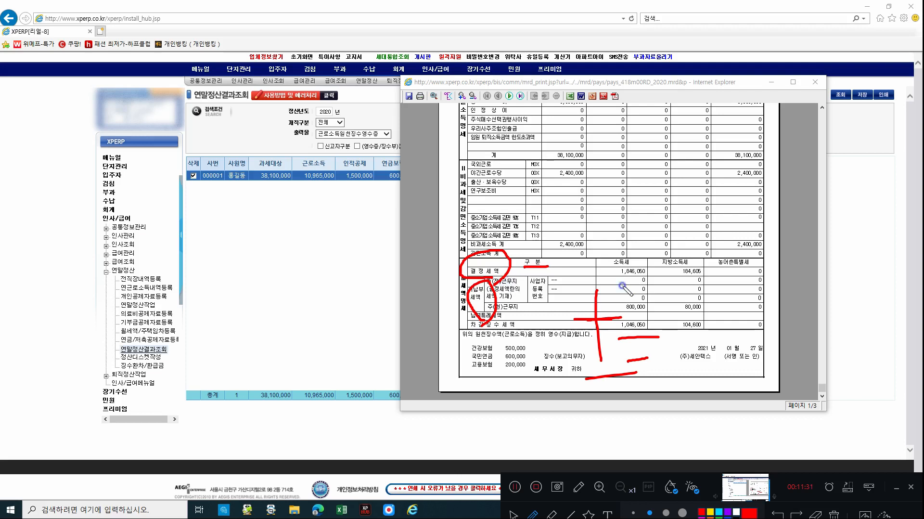
mouse_move(643, 365)
left_mouse_down()
mouse_move(630, 366)
mouse_move(645, 352)
mouse_move(643, 368)
mouse_move(673, 350)
mouse_move(696, 367)
mouse_move(706, 353)
mouse_move(709, 374)
mouse_move(743, 356)
mouse_move(760, 367)
mouse_move(743, 373)
mouse_move(753, 373)
left_mouse_up()
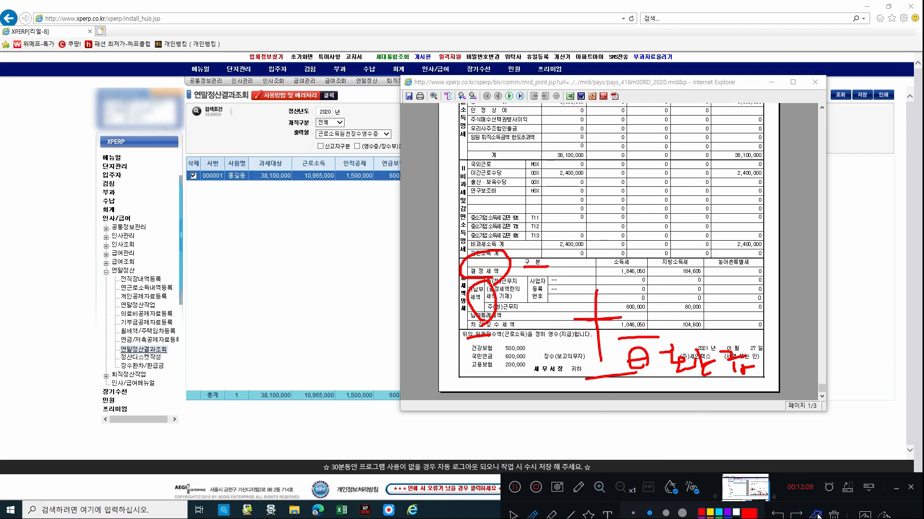
left_click(831, 514)
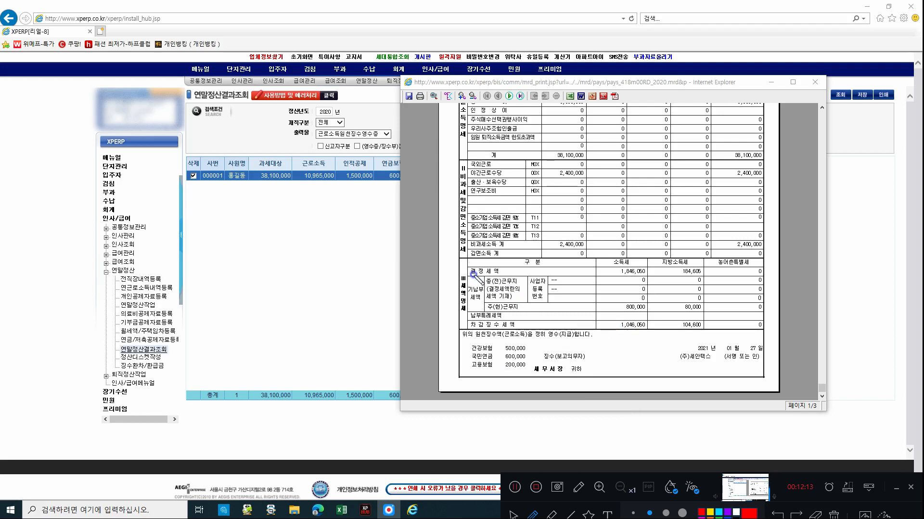
mouse_move(466, 263)
left_mouse_down()
mouse_move(496, 280)
mouse_move(698, 287)
mouse_move(724, 262)
mouse_move(467, 270)
left_mouse_up()
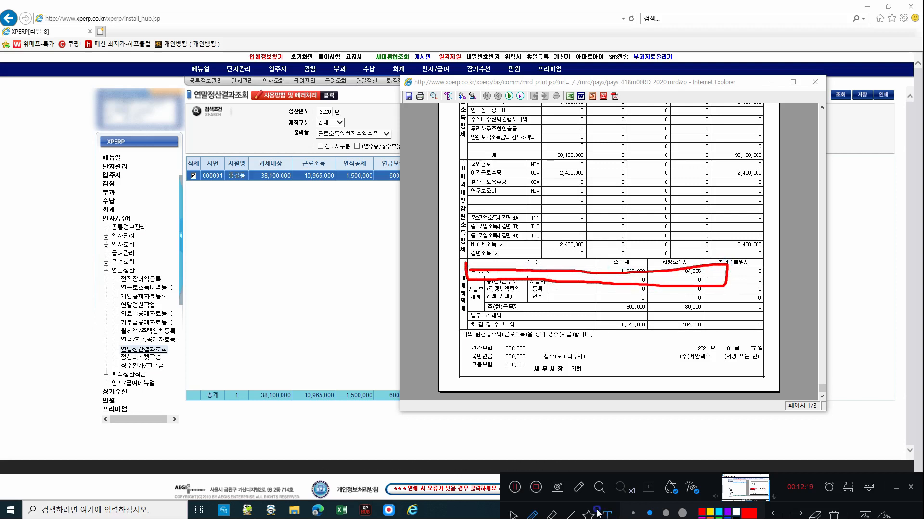
left_click(833, 513)
mouse_move(459, 263)
left_mouse_down()
mouse_move(461, 277)
mouse_move(731, 286)
left_mouse_up()
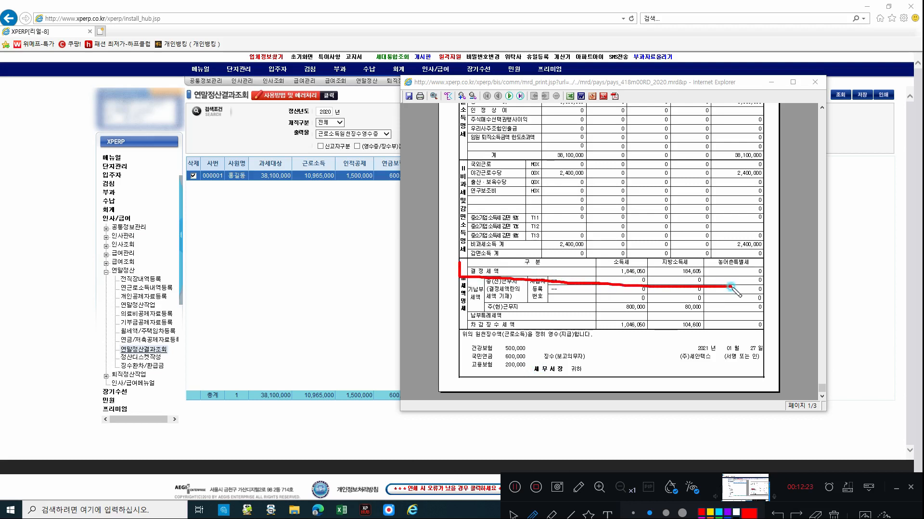
mouse_move(463, 260)
left_mouse_down()
mouse_move(725, 277)
mouse_move(725, 298)
left_mouse_up()
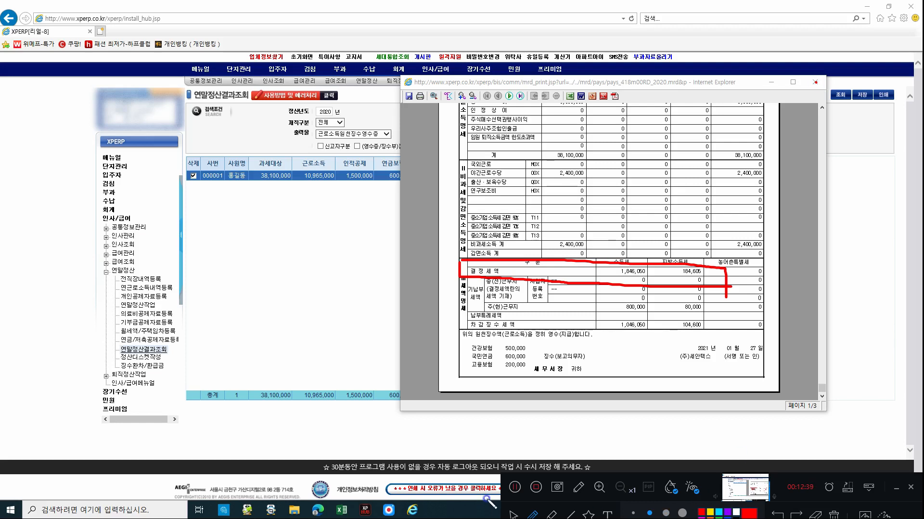
left_click(832, 514)
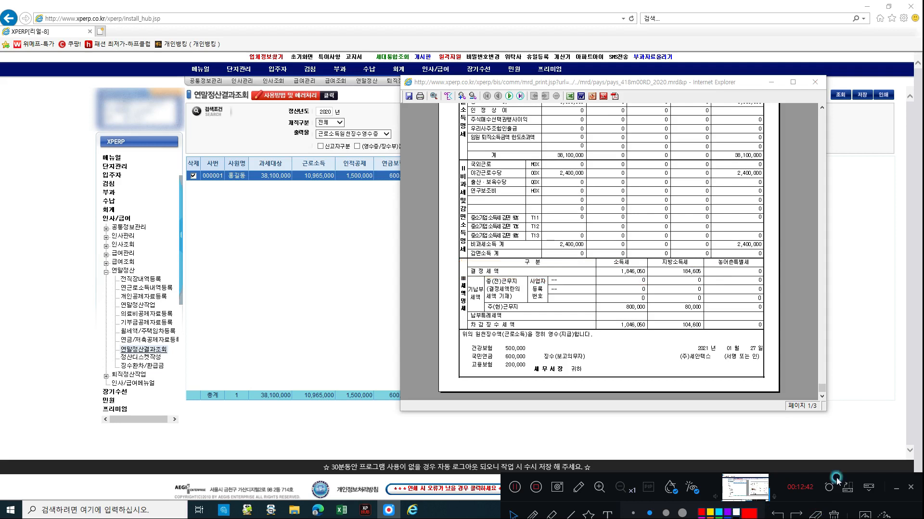
- Close the receipt preview and open the withholding tax return (원천징수이행신고서) under payroll inquiry (급여조회)
left_click(813, 85)
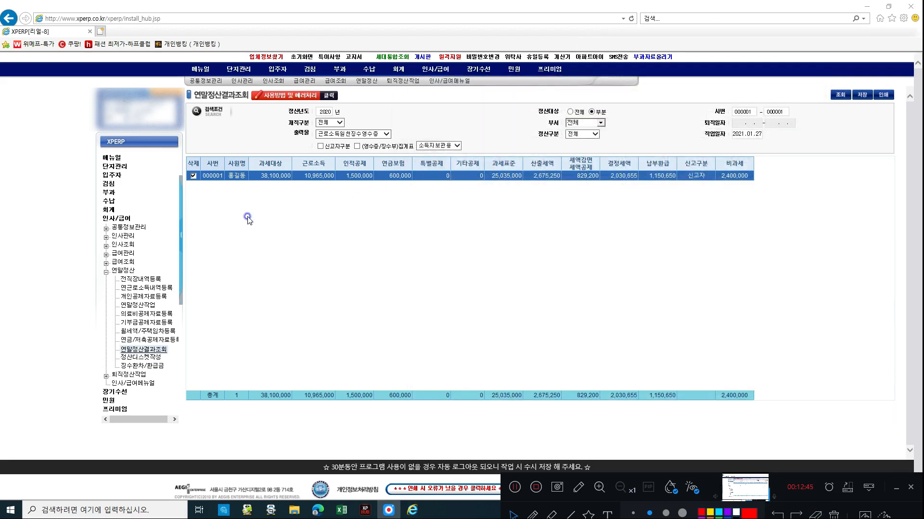
left_click(116, 254)
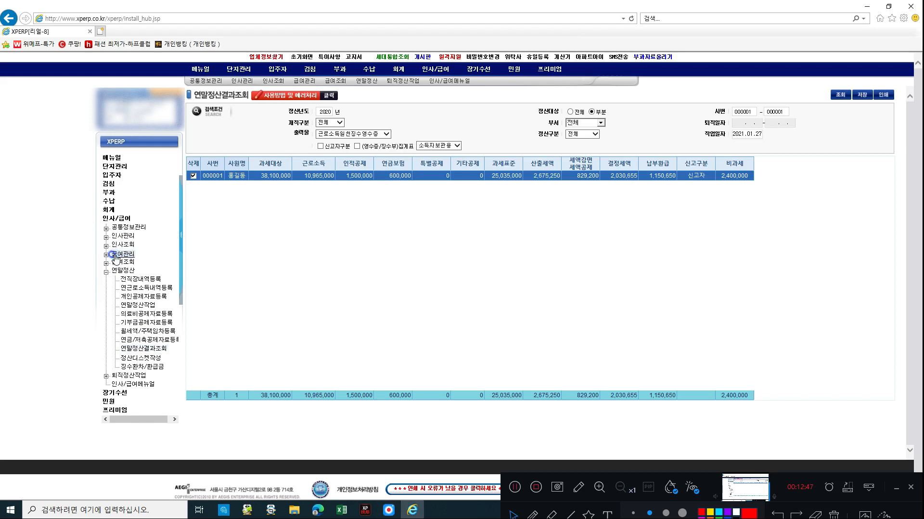
left_click(120, 279)
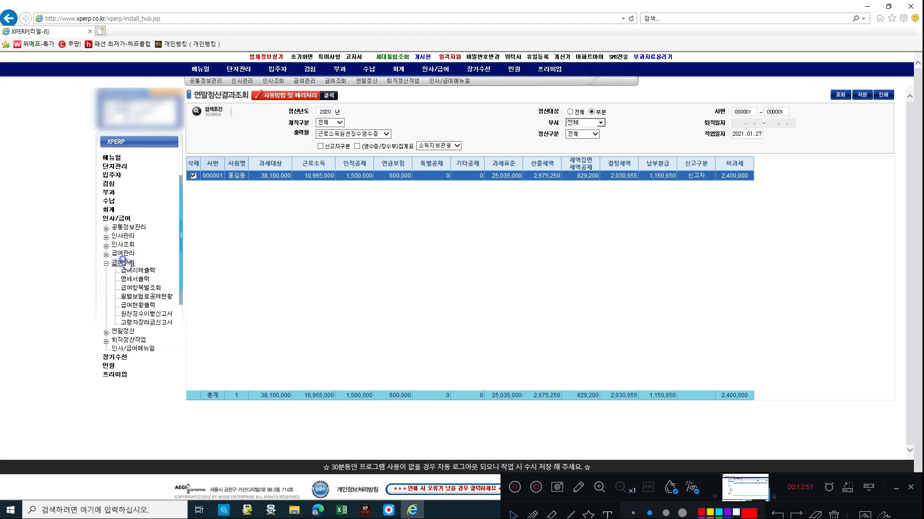
left_click(143, 313)
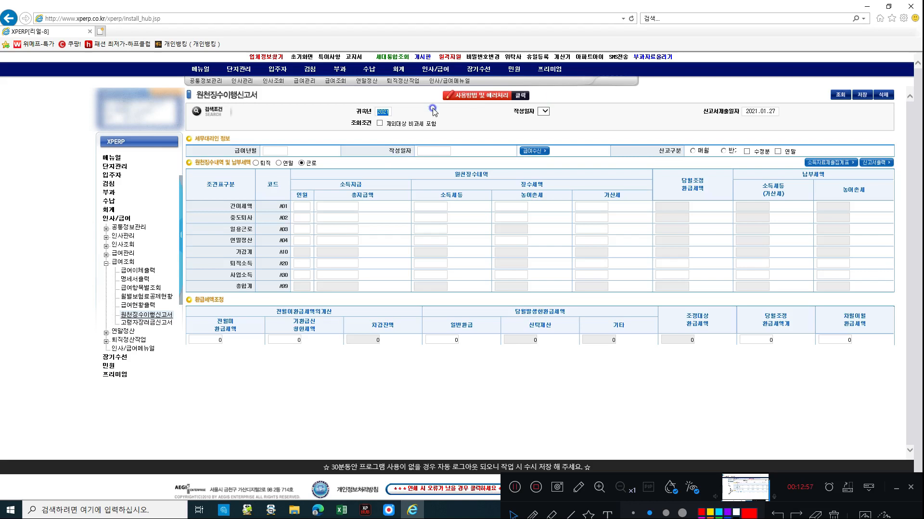
- Set the attribution year (귀속년) to 2020 and the return submission date (신고서제출일자) to 2021.01.10, and retrieve the withholding tax return
type("202")
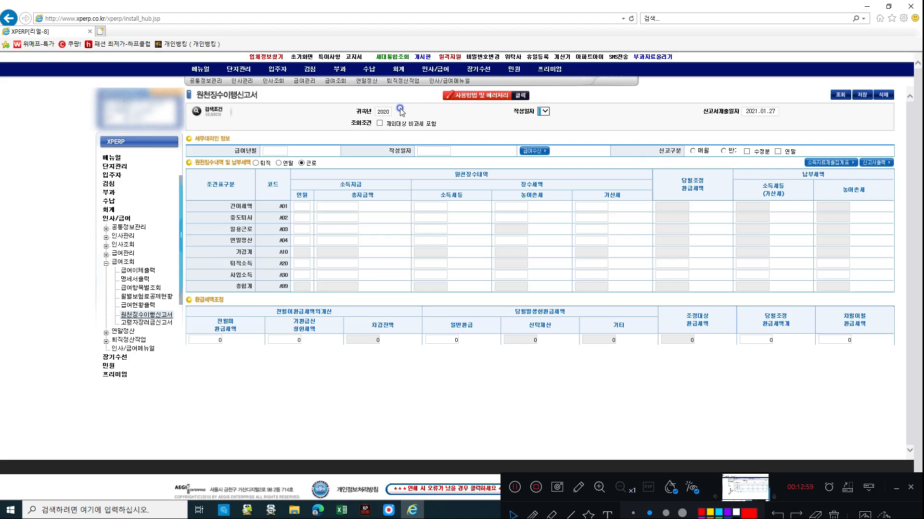
key("Tab")
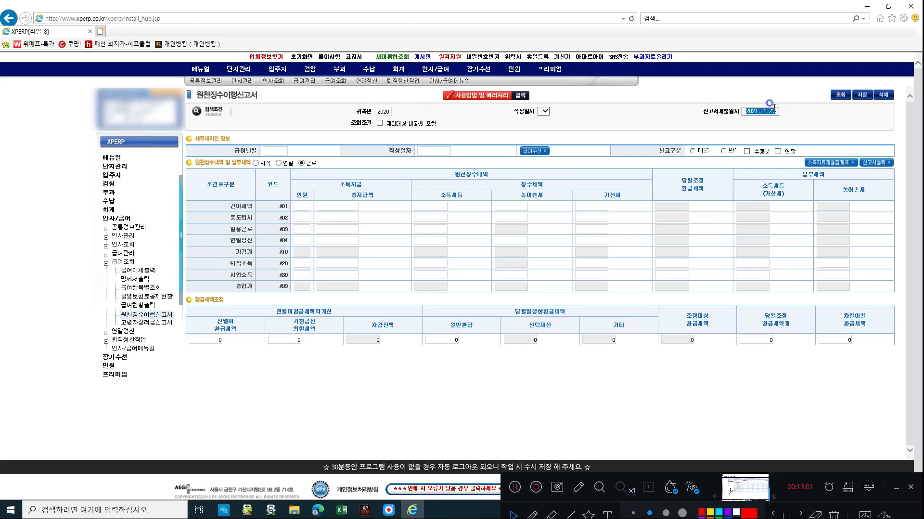
type("2020-")
type("01")
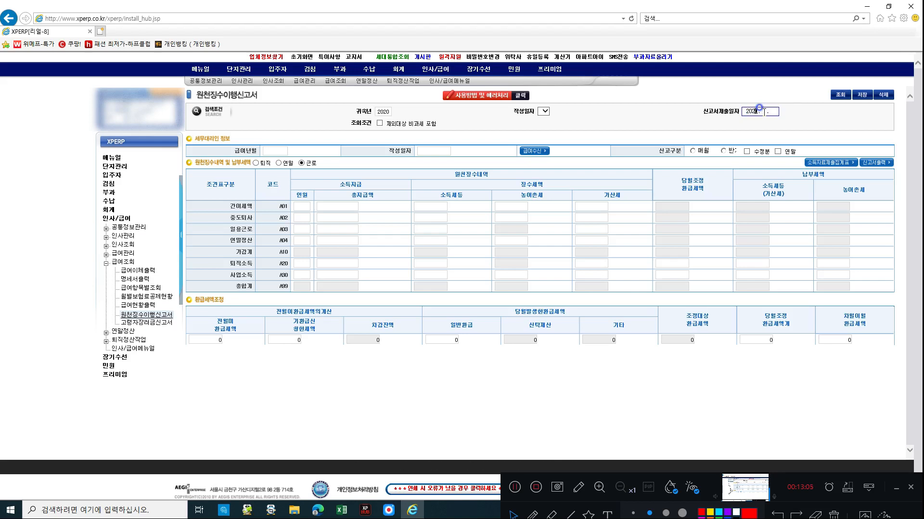
key("BackSpace")
type("1.01")
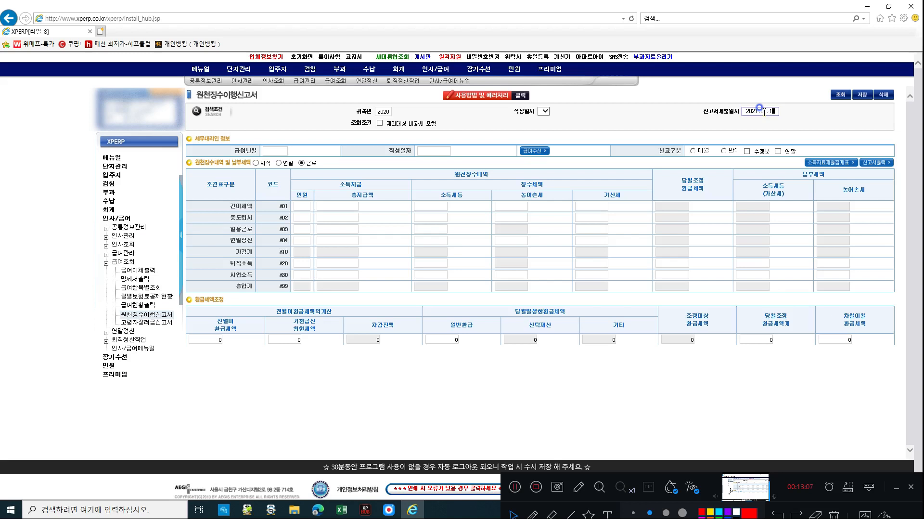
type("0")
left_click(840, 95)
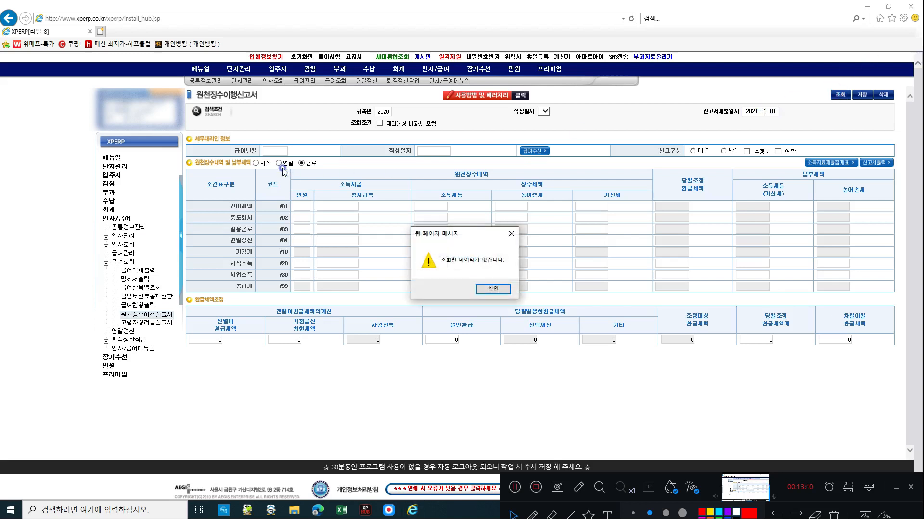
left_click(492, 289)
- Examine the pay month (급여년월) field and the income and tax fields of the mid-year resignation row (중도퇴사, A02)
left_click(278, 153)
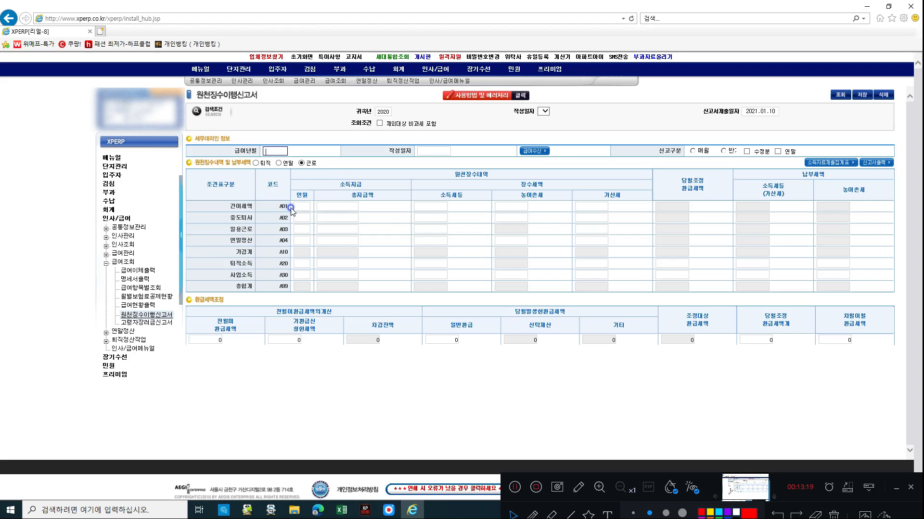
left_click_drag(226, 207, 245, 218)
left_click(251, 242)
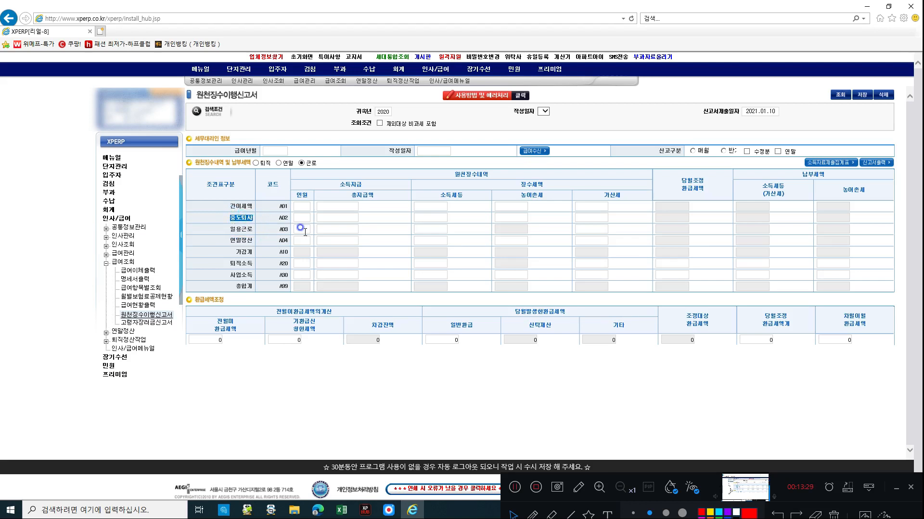
left_click(340, 224)
left_click(250, 208)
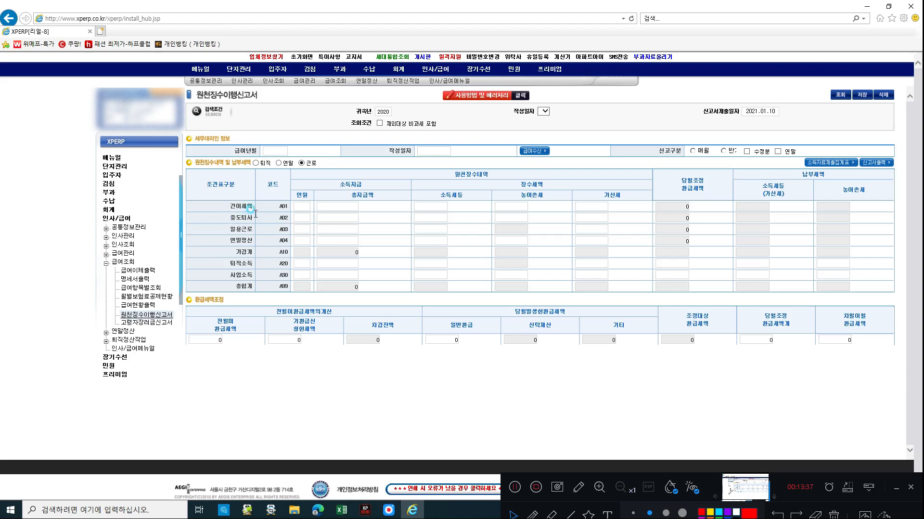
left_click(336, 216)
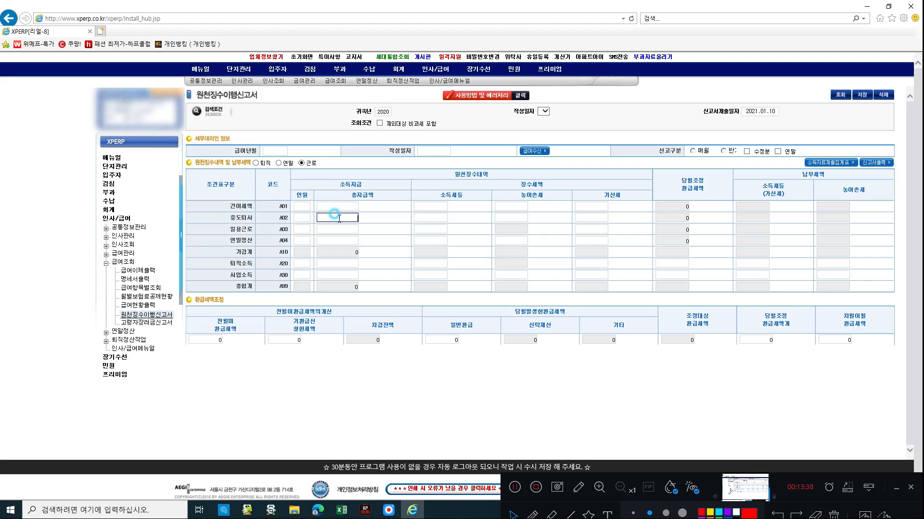
left_click(437, 217)
left_click(514, 216)
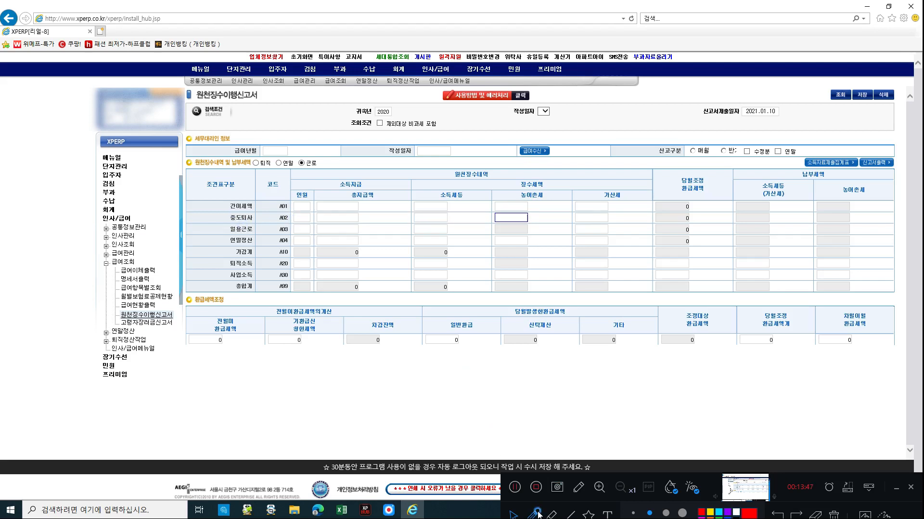
mouse_move(252, 226)
left_mouse_down()
mouse_move(214, 226)
mouse_move(285, 214)
mouse_move(256, 228)
left_mouse_up()
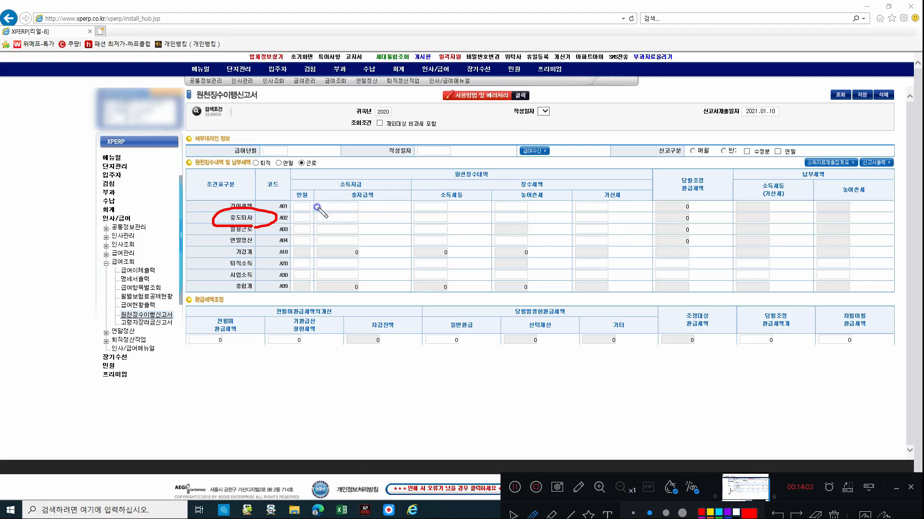
mouse_move(366, 214)
left_mouse_down()
mouse_move(283, 206)
mouse_move(380, 204)
mouse_move(369, 220)
left_mouse_up()
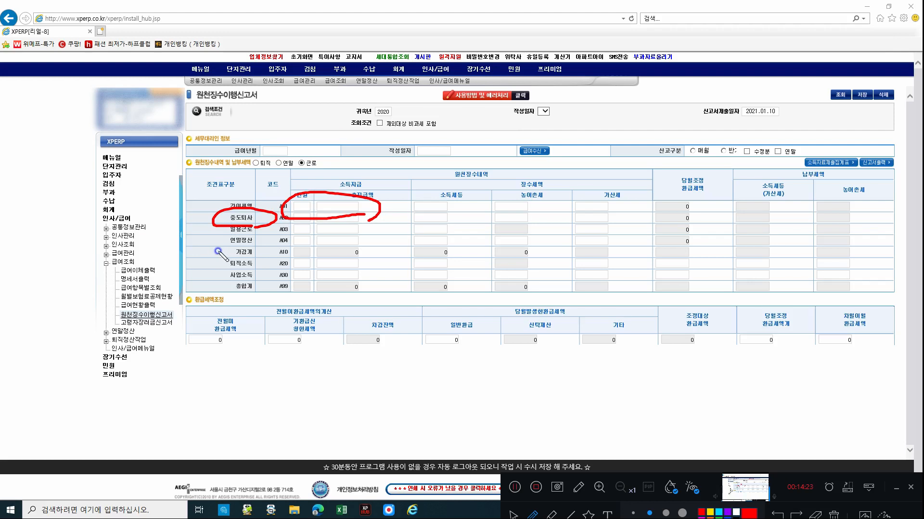
mouse_move(223, 249)
left_mouse_down()
mouse_move(260, 243)
mouse_move(258, 235)
mouse_move(216, 235)
mouse_move(217, 247)
left_mouse_up()
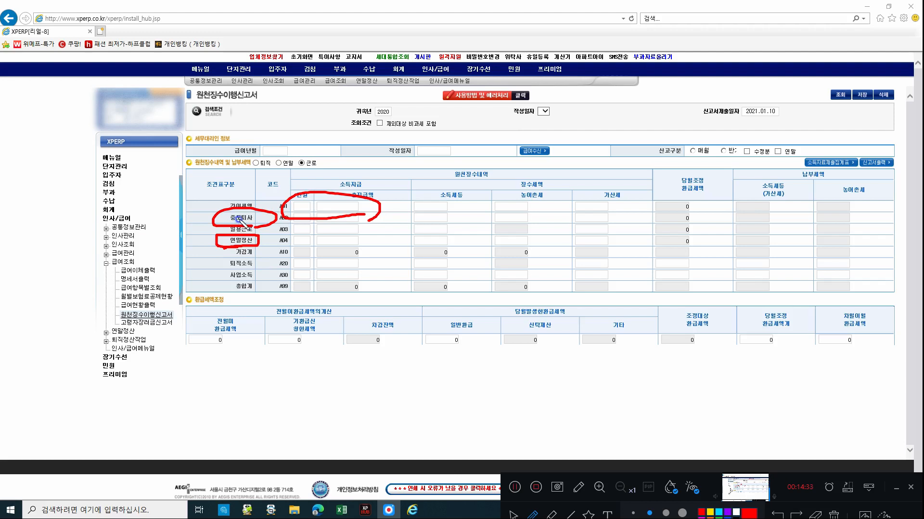
mouse_move(185, 220)
left_mouse_down()
mouse_move(210, 223)
mouse_move(190, 239)
left_mouse_up()
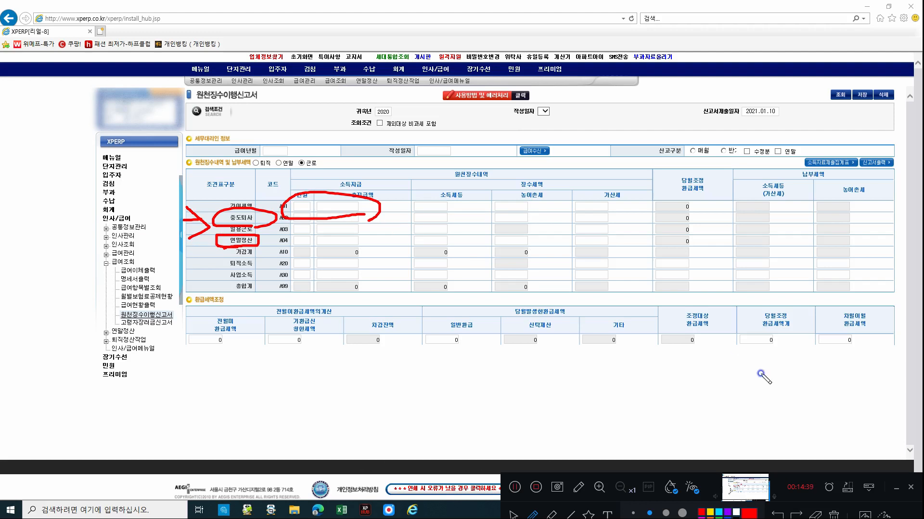
left_click(834, 513)
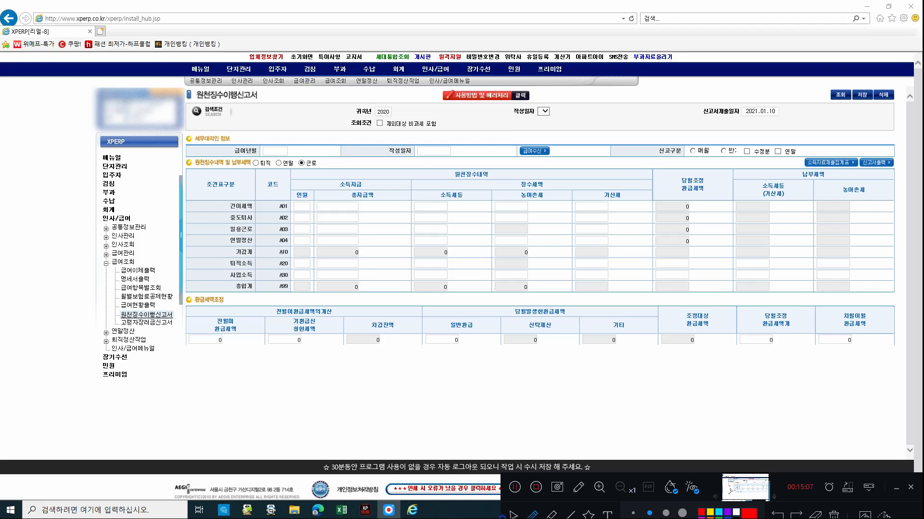
- Look through the year-end settlement screens for annual earned income (연근로소득내역등록), personal deductions (개인공제자료등록) and settlement results (연말정산결과조회)
left_click(444, 70)
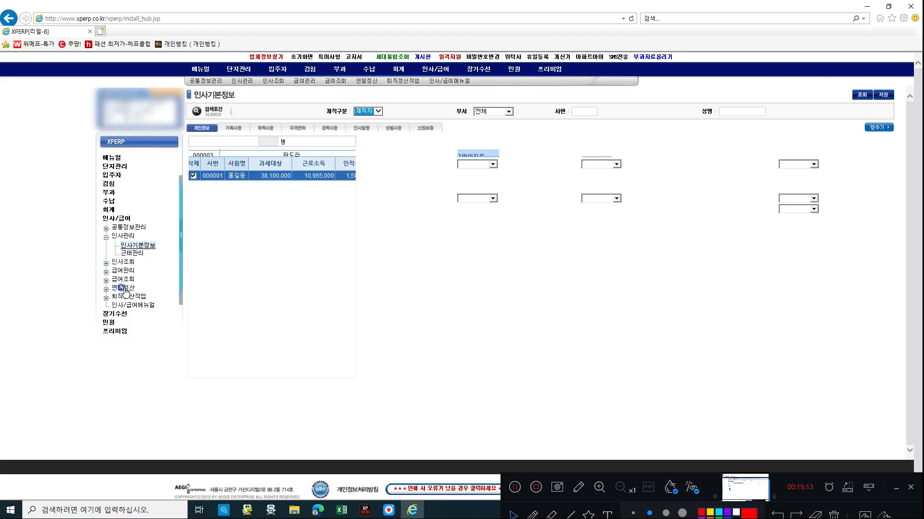
left_click(122, 288)
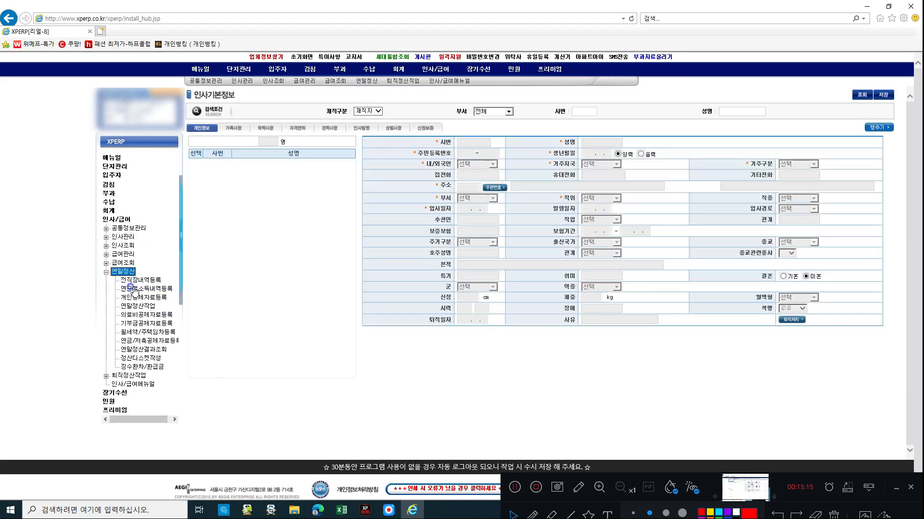
left_click(135, 289)
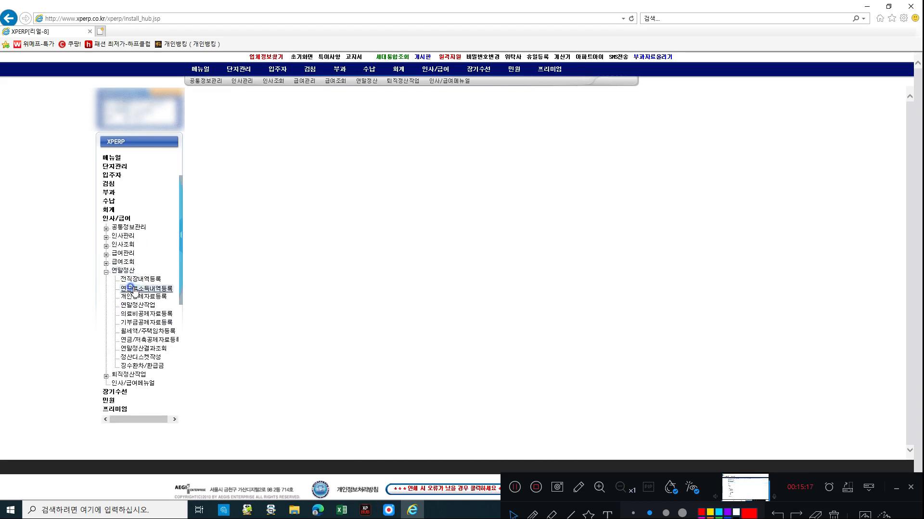
left_click(133, 296)
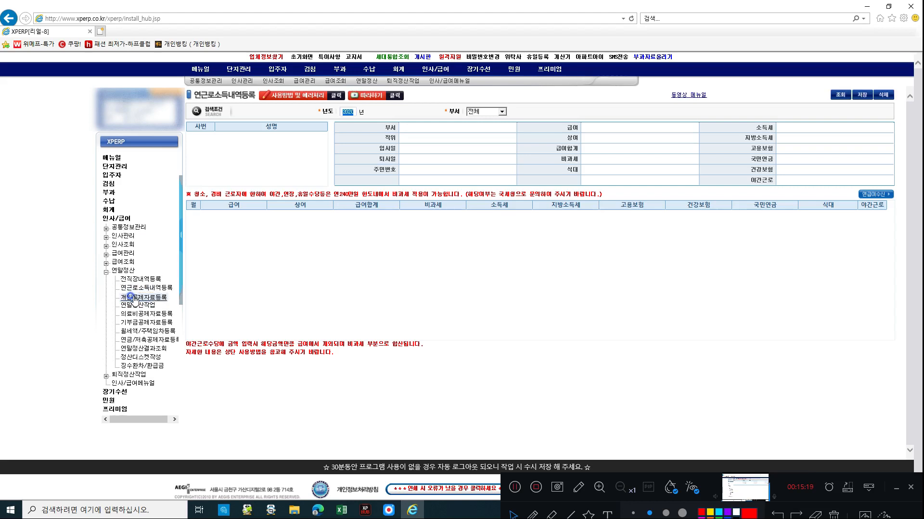
left_click(155, 353)
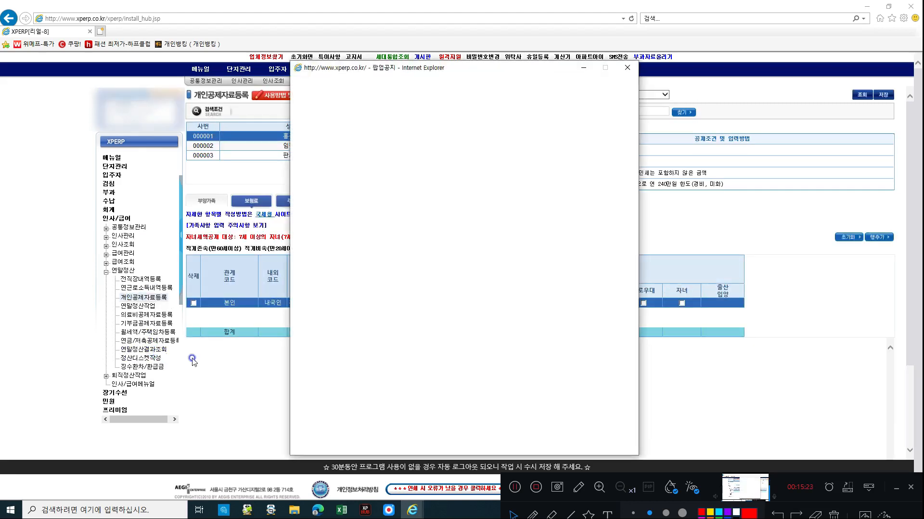
left_click(625, 68)
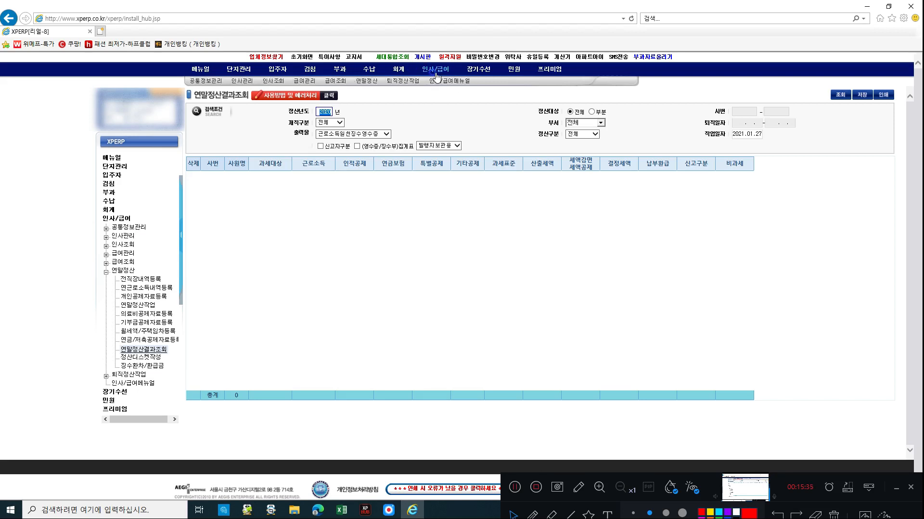
- Reopen the withholding tax return (원천징수이행신고서) under payroll inquiry and select the total pay (총지급액) field of the 중도퇴사 (A02) row
left_click(404, 80)
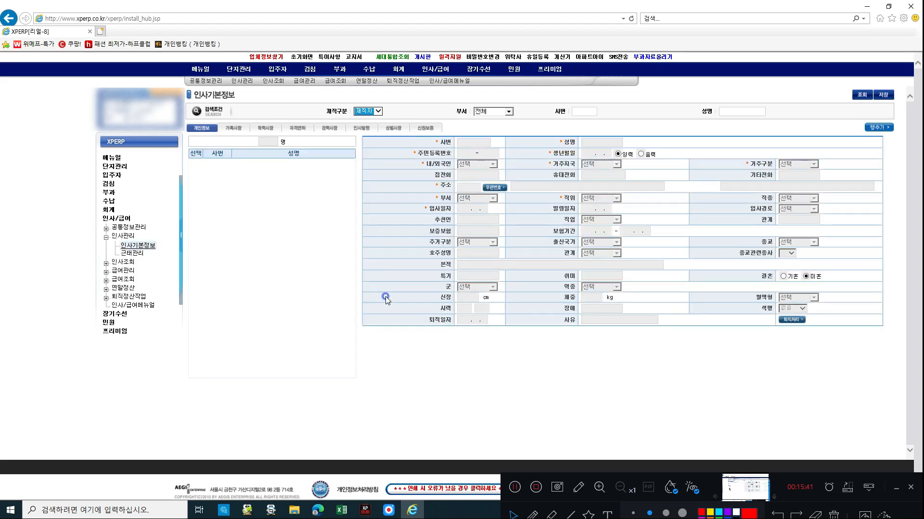
left_click(126, 263)
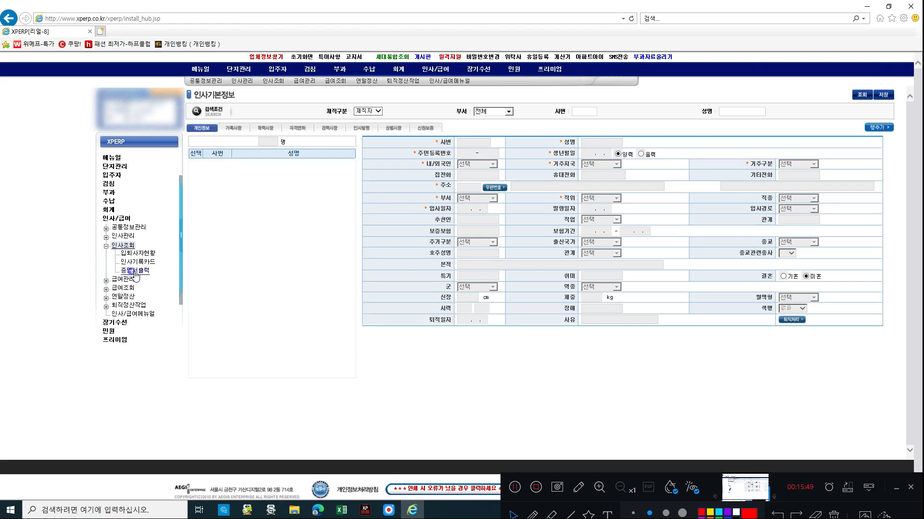
left_click(125, 280)
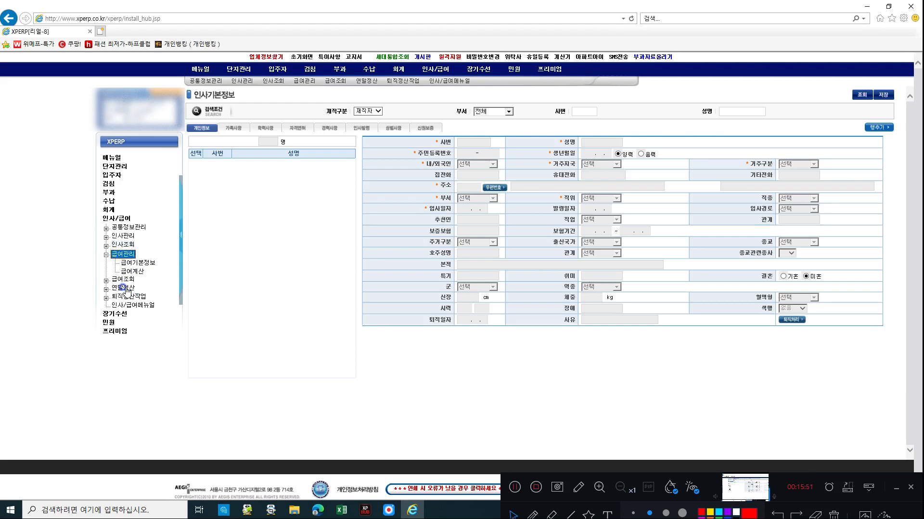
left_click(126, 282)
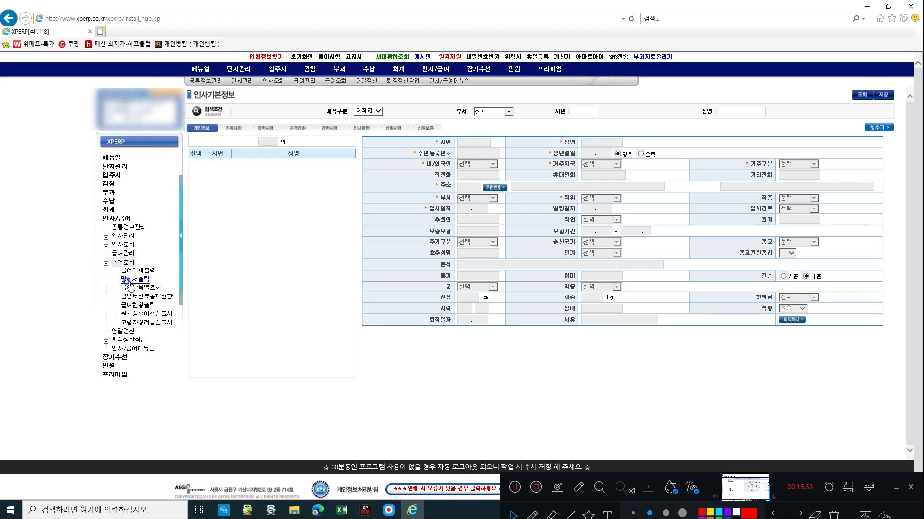
left_click(146, 314)
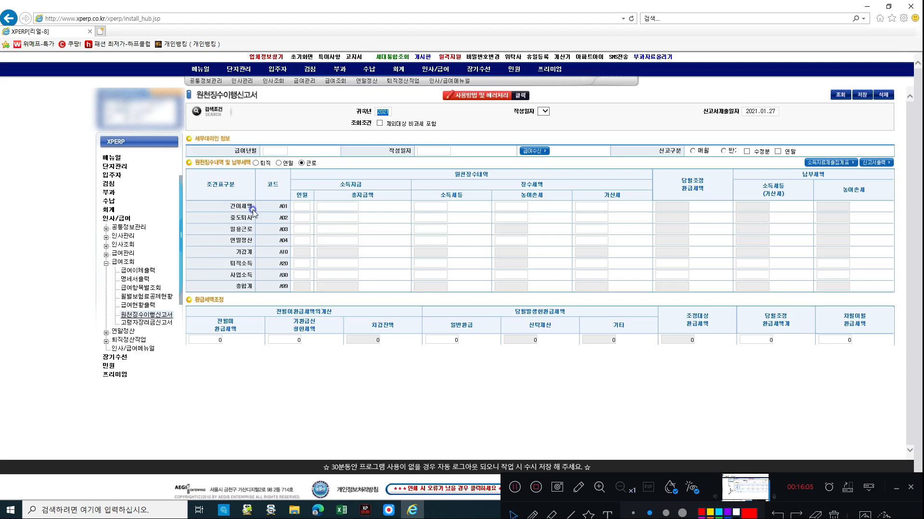
double_click(236, 217)
left_click(327, 217)
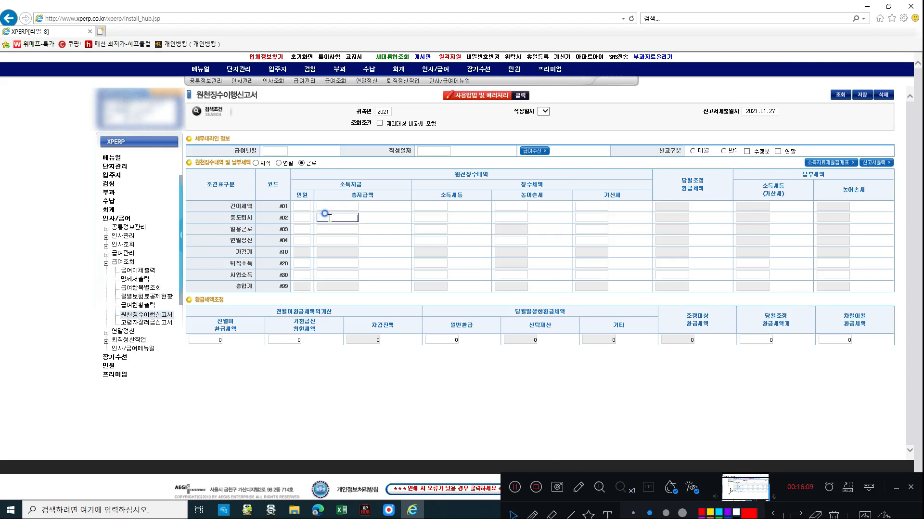